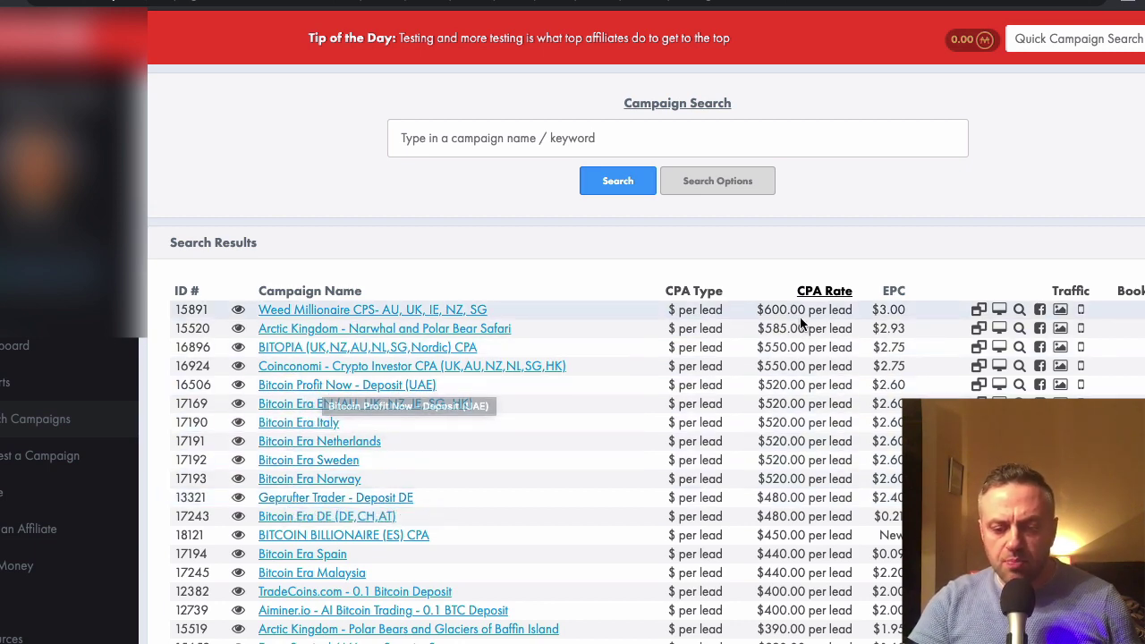
# Review the commission and description of the BITOPIA (UK,NZ,AU,NL,SG,Nordic) CPA campaign, and return to the campaign list.
pyautogui.scroll(-3, 448, 473)
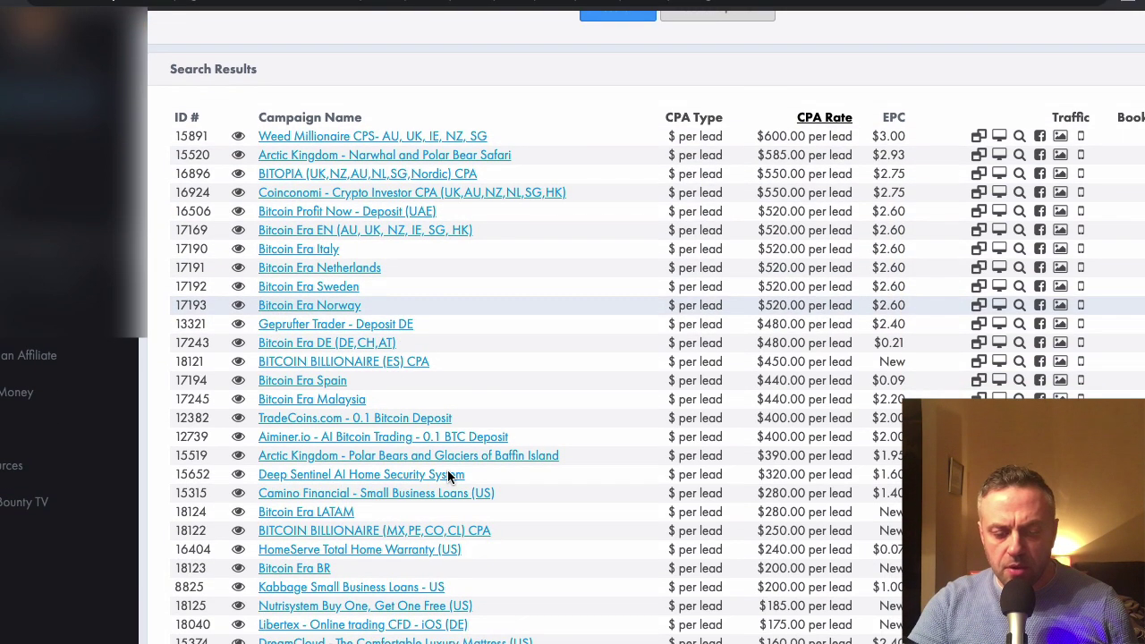
pyautogui.scroll(3, 447, 469)
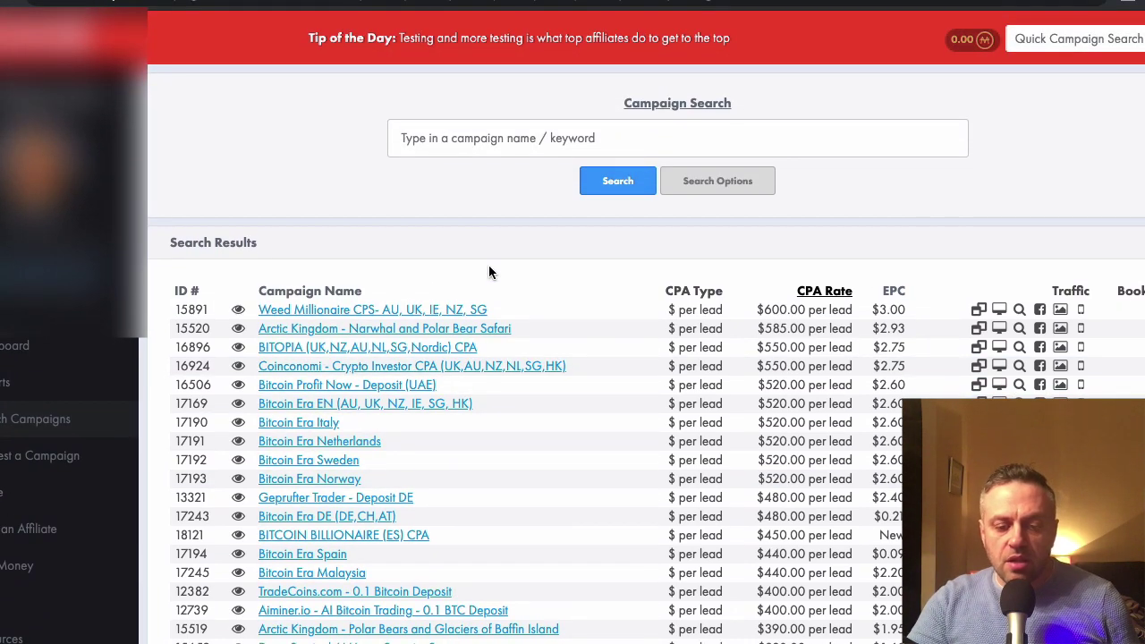
pyautogui.click(334, 352)
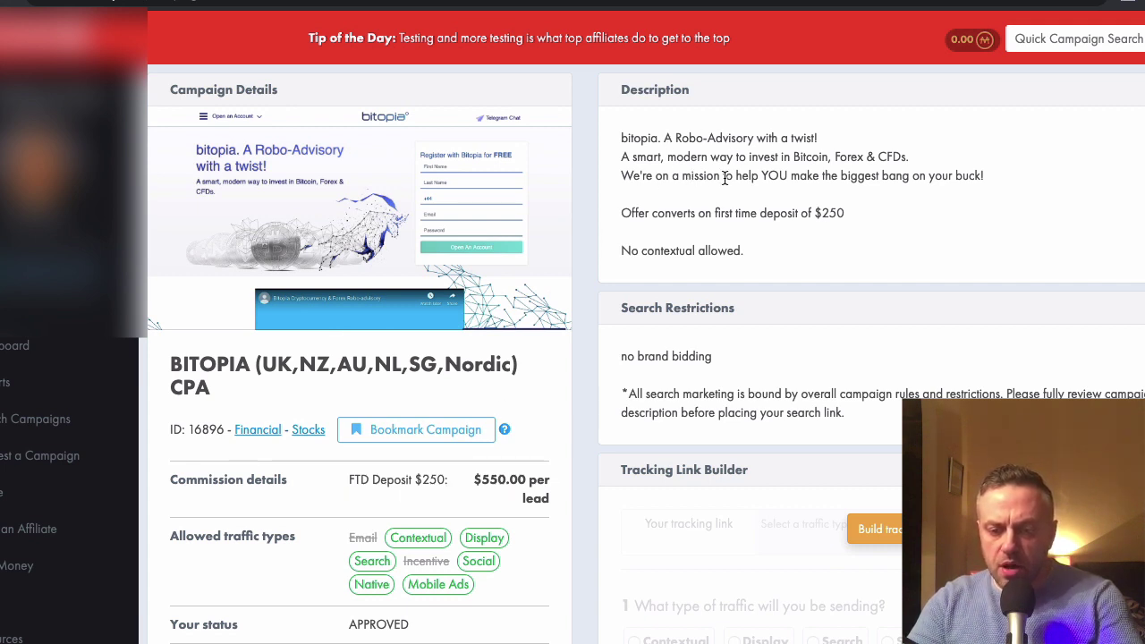
pyautogui.scroll(-2, 541, 401)
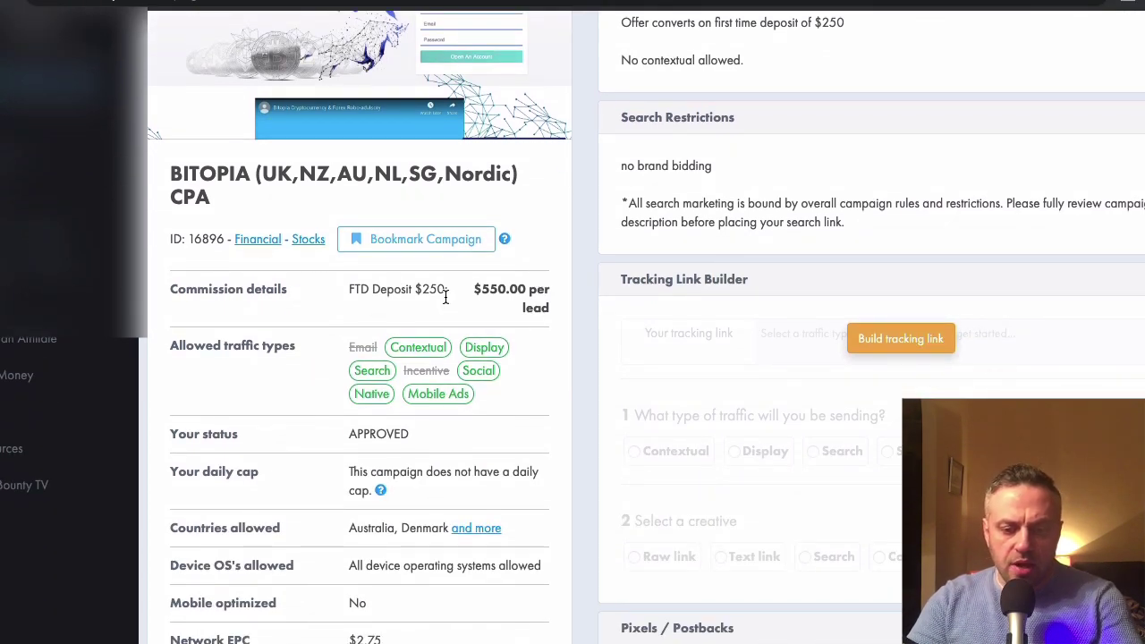
pyautogui.hotkey('alt', 'Left')
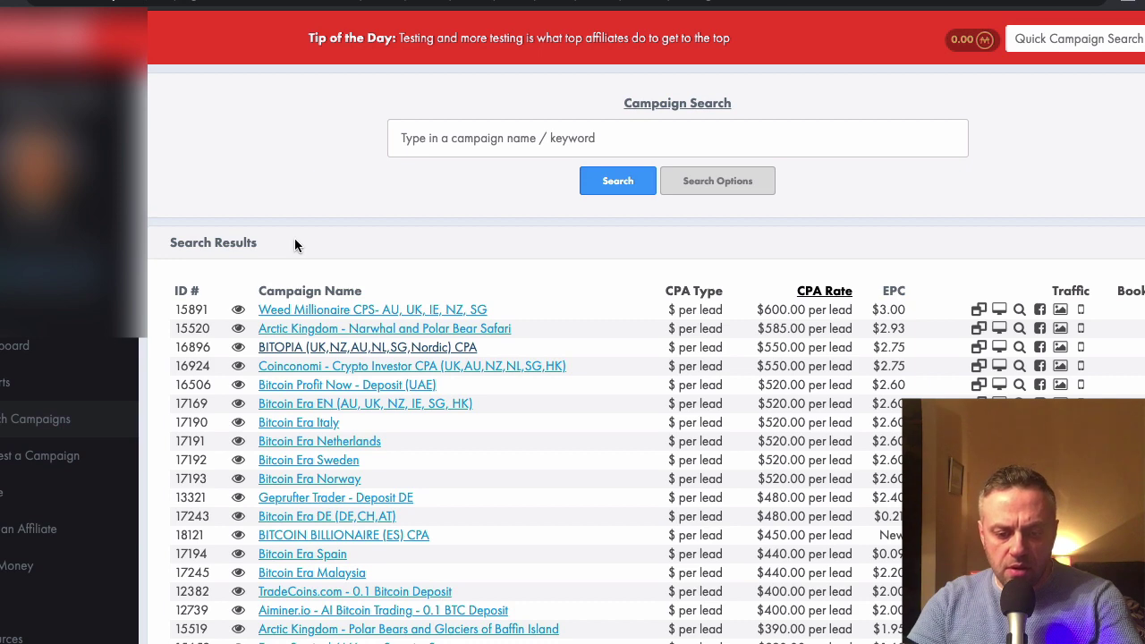
# Review the details and restrictions of the Bitcoin Era EN (AU, UK, NZ, IE, SG, HK) campaign, and return to the campaign list.
pyautogui.scroll(-1, 295, 245)
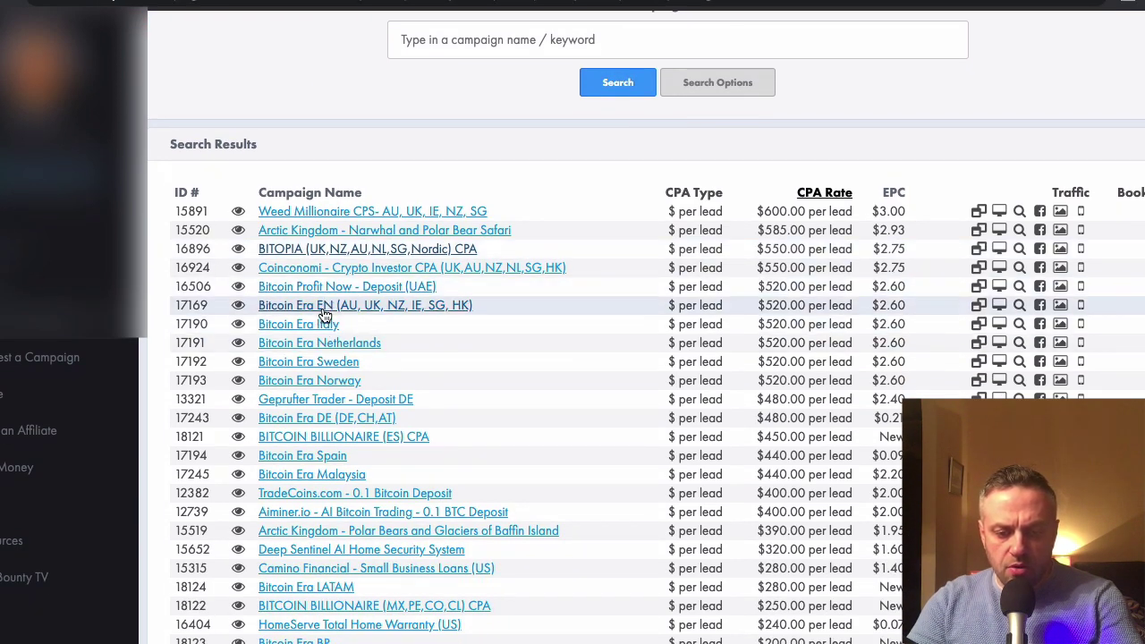
pyautogui.click(324, 310)
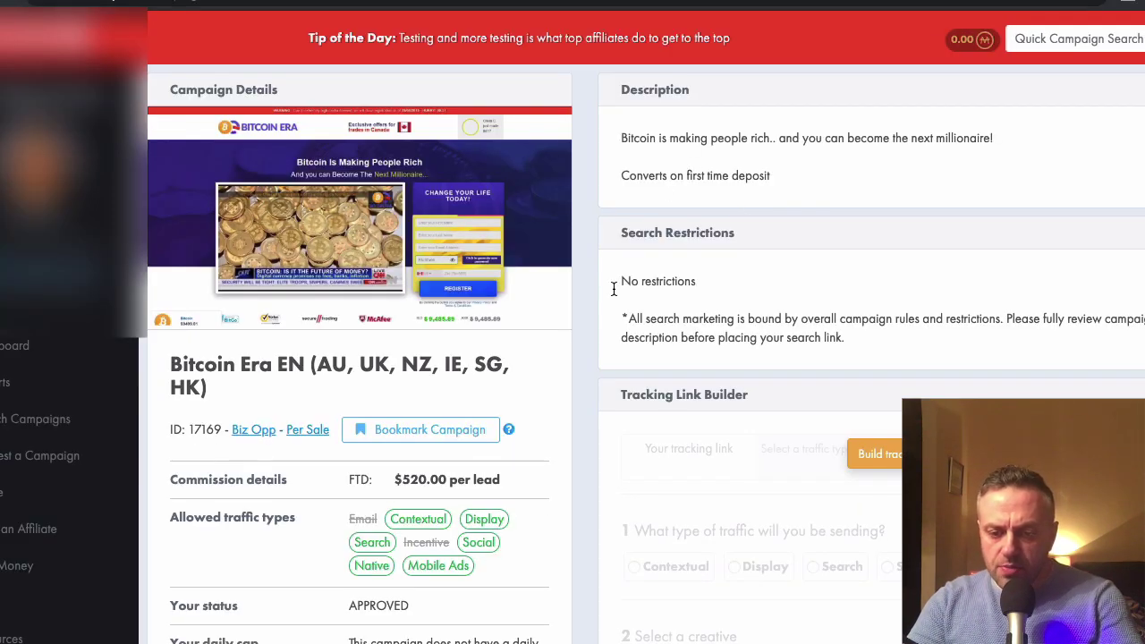
pyautogui.scroll(-3, 605, 304)
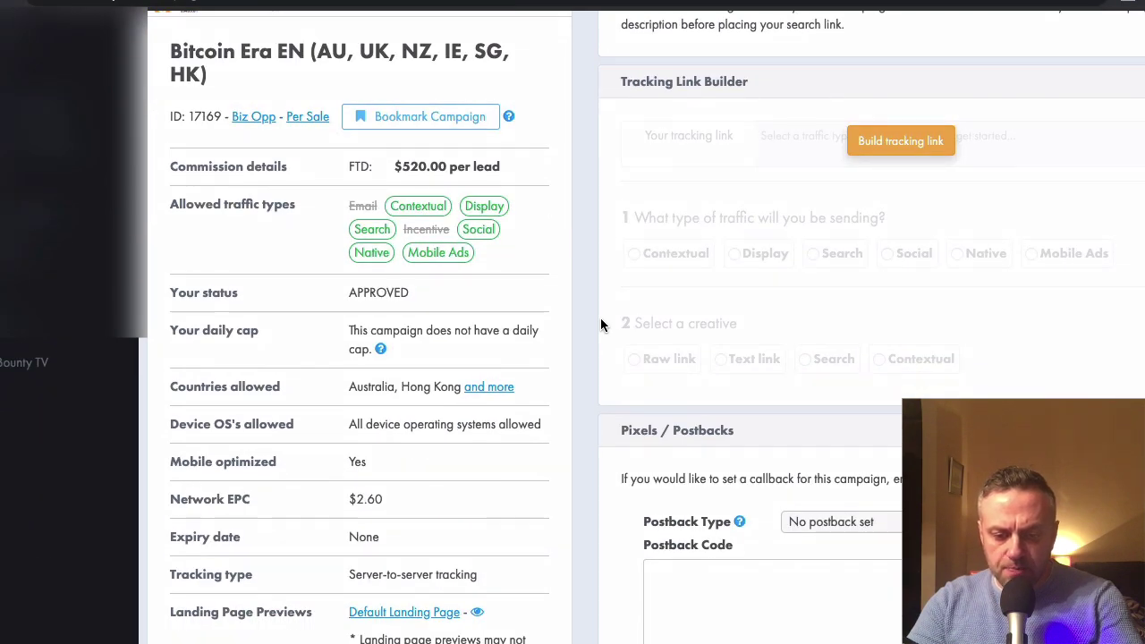
pyautogui.scroll(4, 601, 324)
pyautogui.hotkey('alt', 'Left')
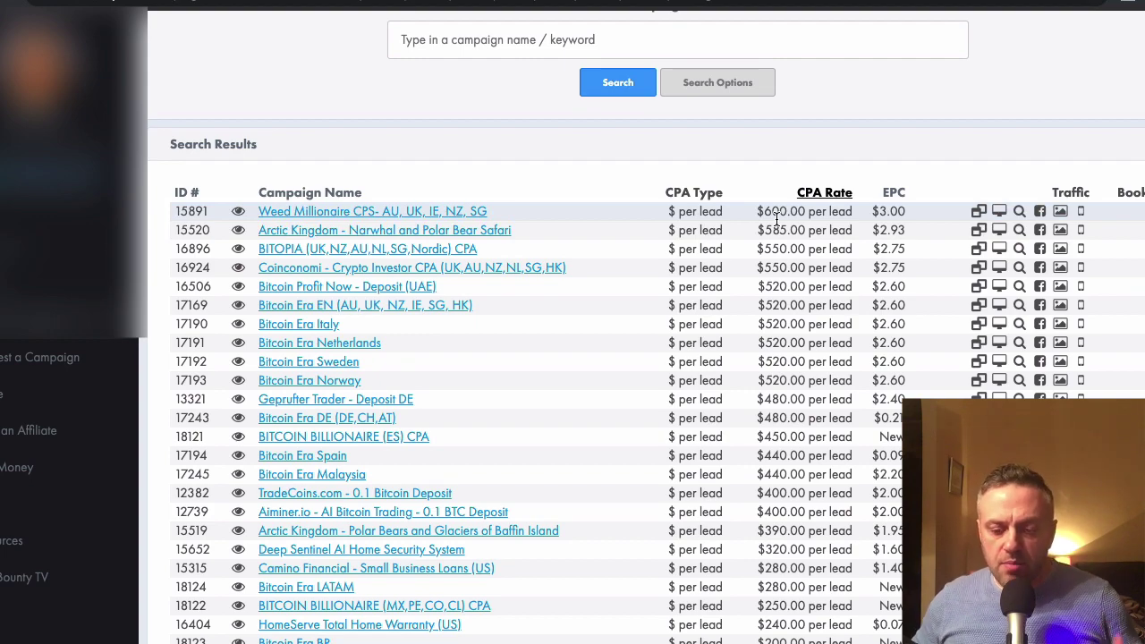
# Search the campaigns for "bitcoin" with the CPA type limited to $ per lead.
pyautogui.scroll(-6, 777, 219)
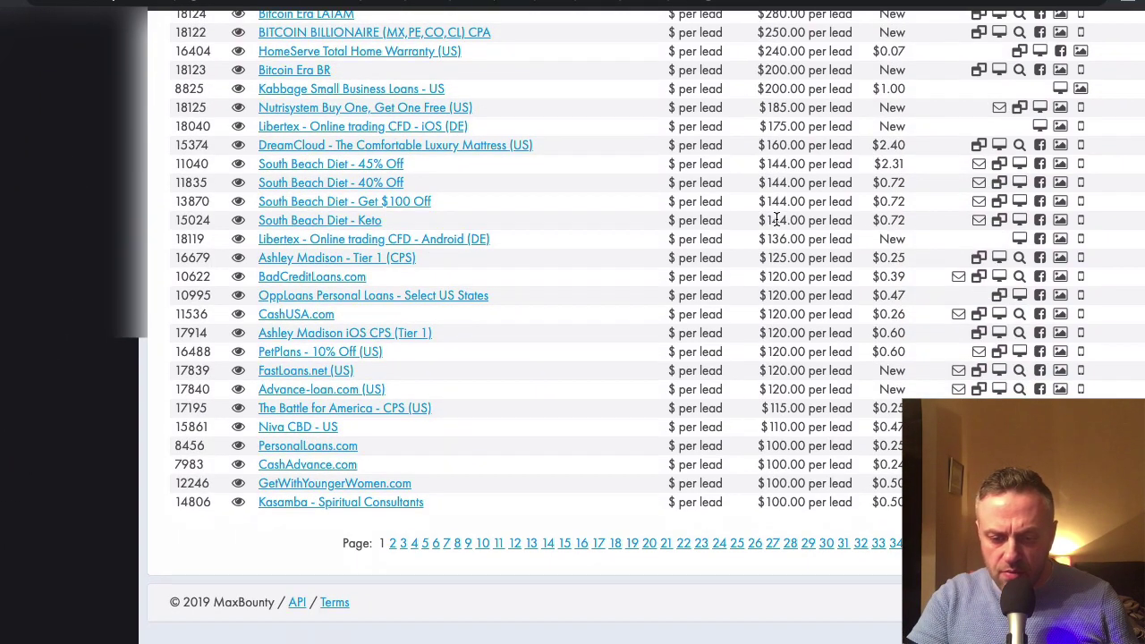
pyautogui.scroll(10, 494, 373)
pyautogui.scroll(-1, 494, 372)
pyautogui.click(719, 186)
pyautogui.click(525, 133)
pyautogui.write('bitcoin')
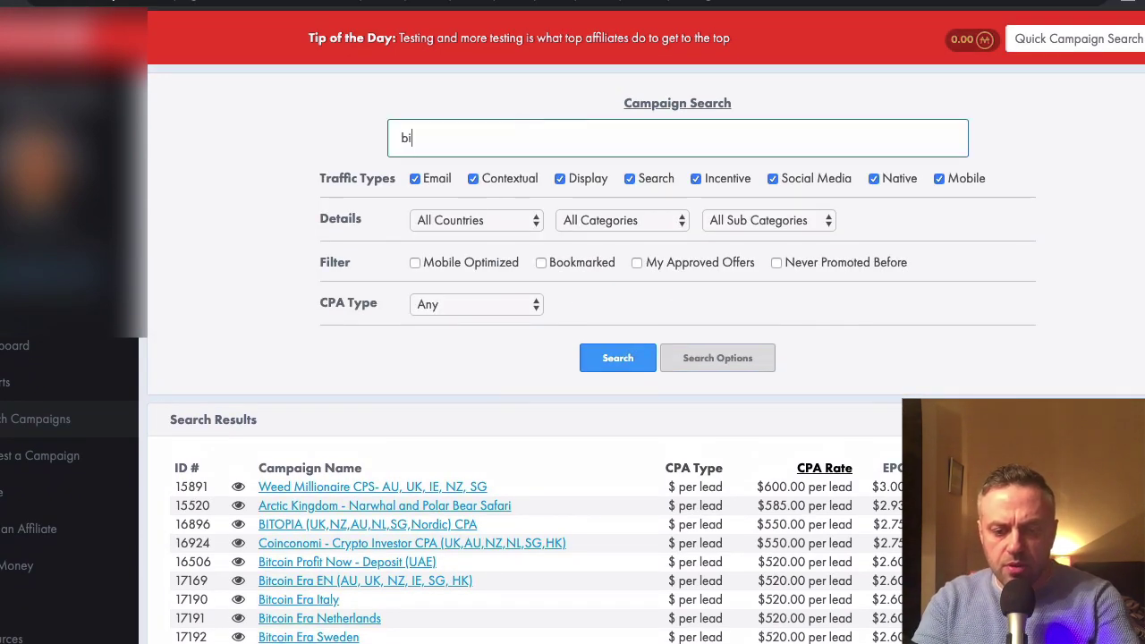
pyautogui.click(472, 305)
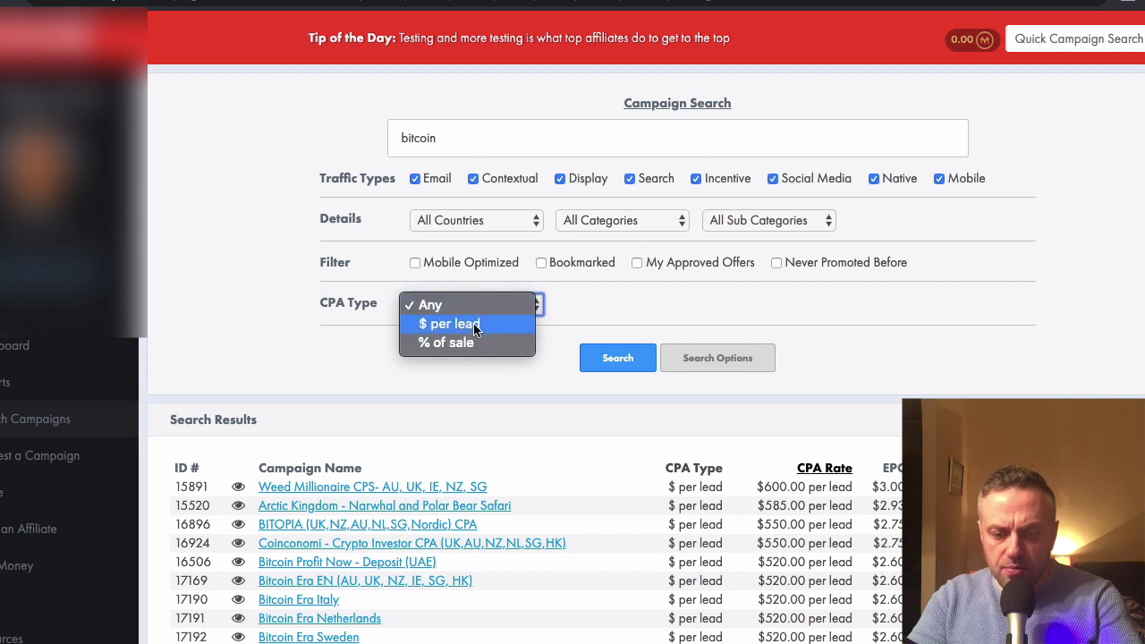
pyautogui.click(470, 327)
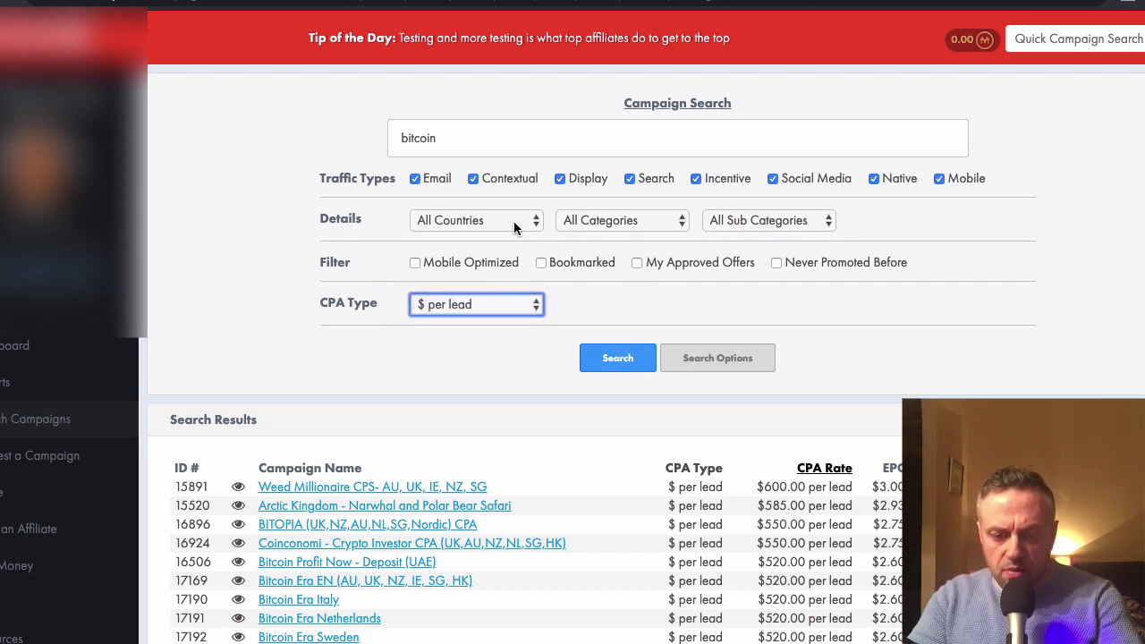
pyautogui.click(619, 367)
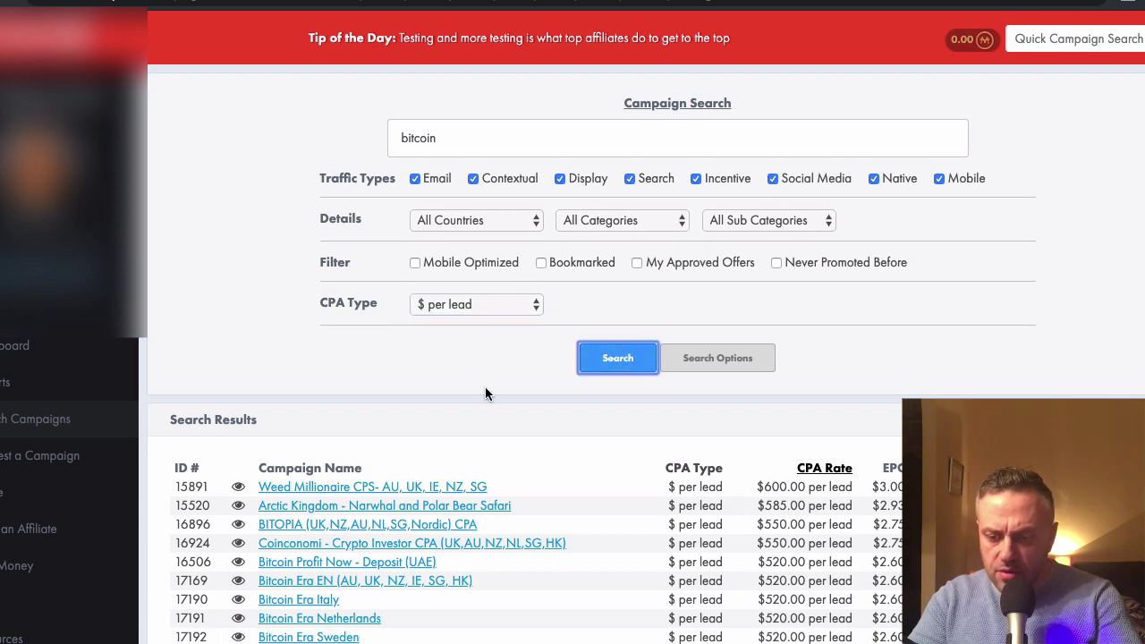
# Review the offer details of the Aussie OnlineTester - Bitcoin (AU) campaign, and return to the search results.
pyautogui.scroll(-5, 485, 391)
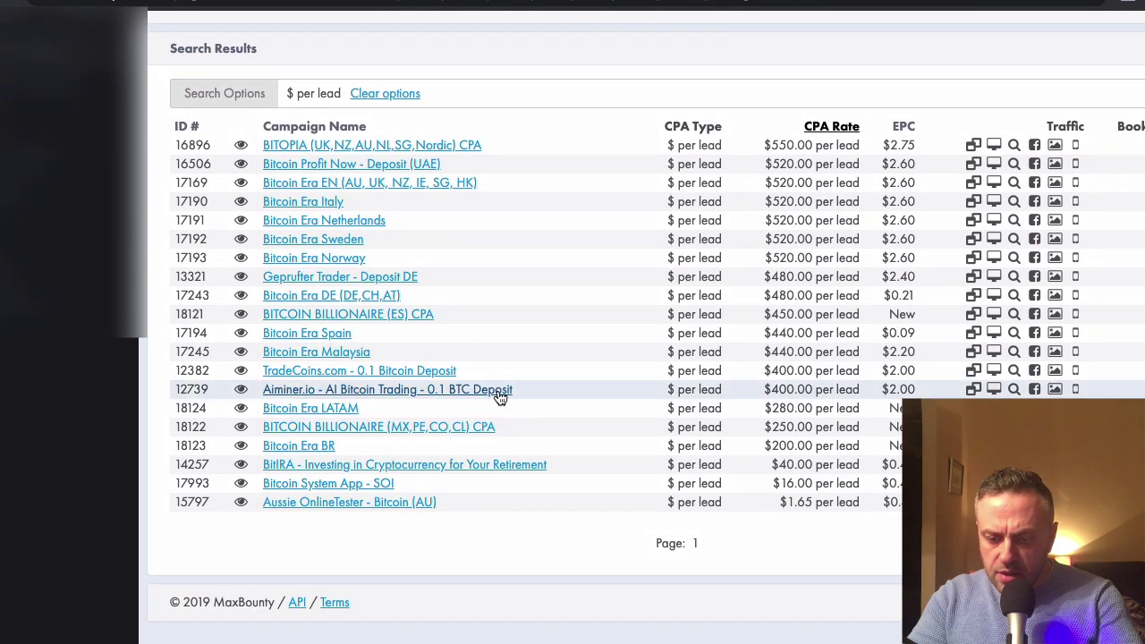
pyautogui.click(350, 504)
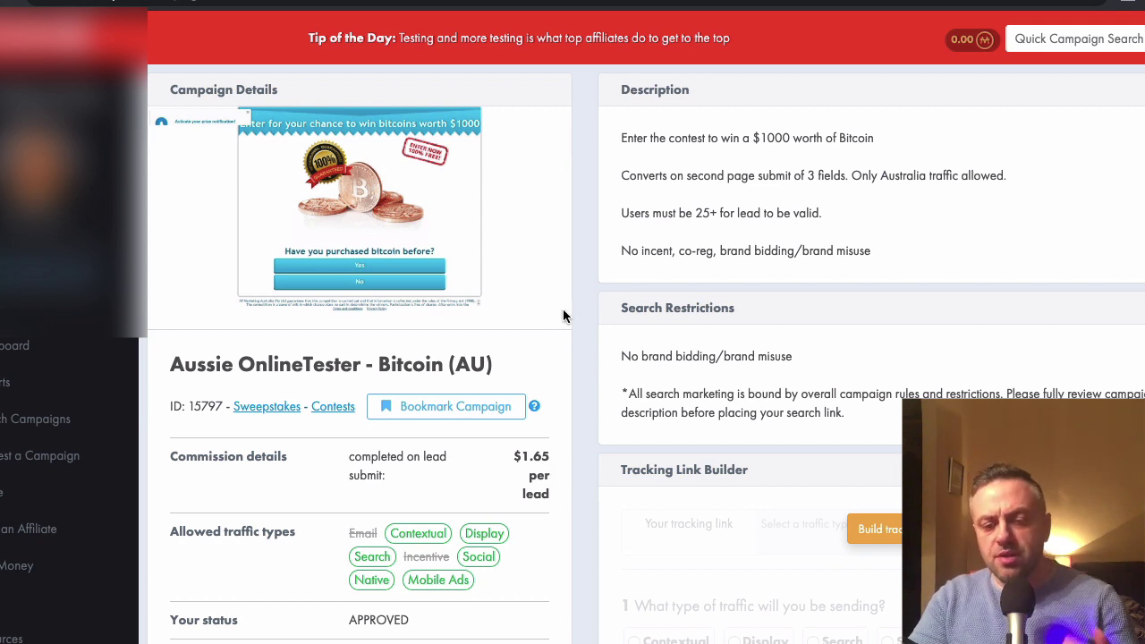
pyautogui.click(274, 5)
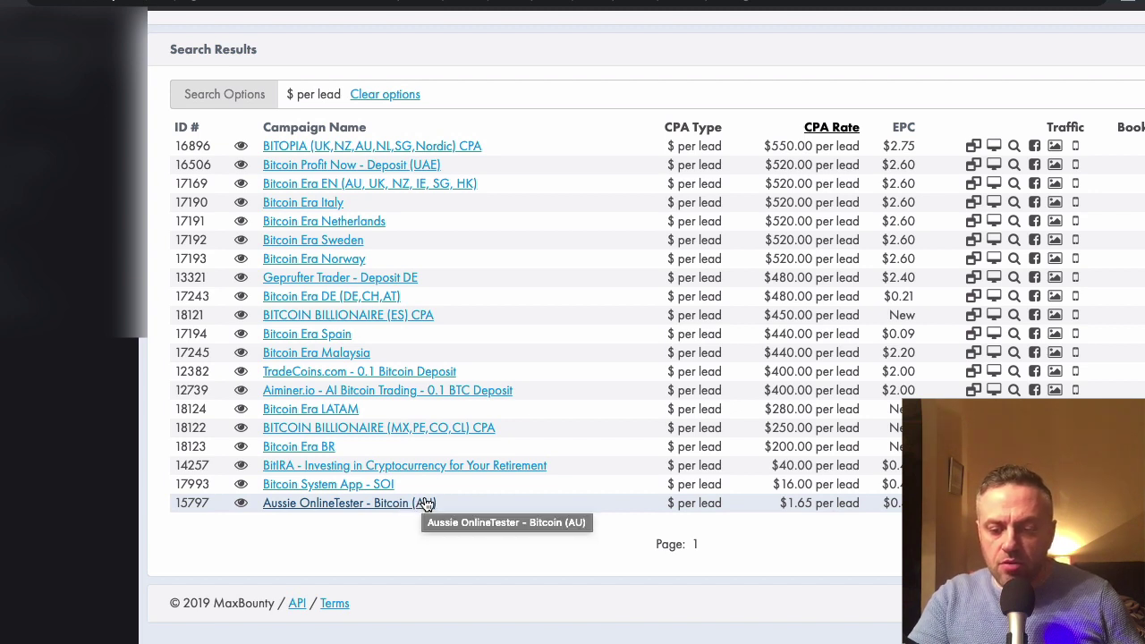
# Review the commission, allowed traffic and restrictions of the Bitcoin System App - SOI campaign, and return to the search results.
pyautogui.click(365, 485)
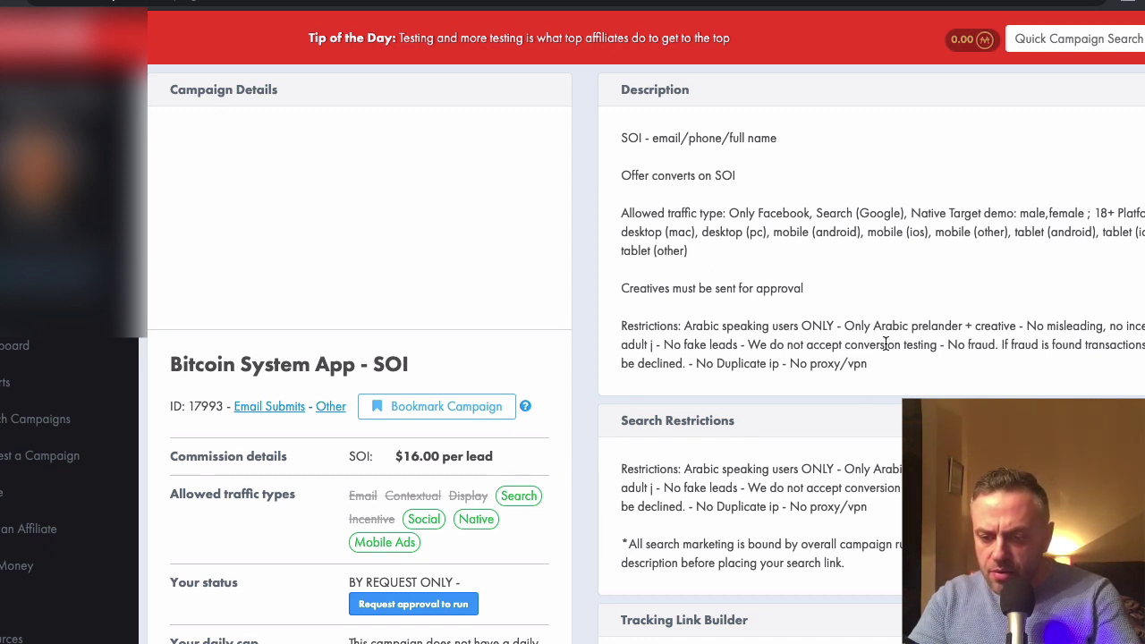
pyautogui.scroll(-2, 575, 484)
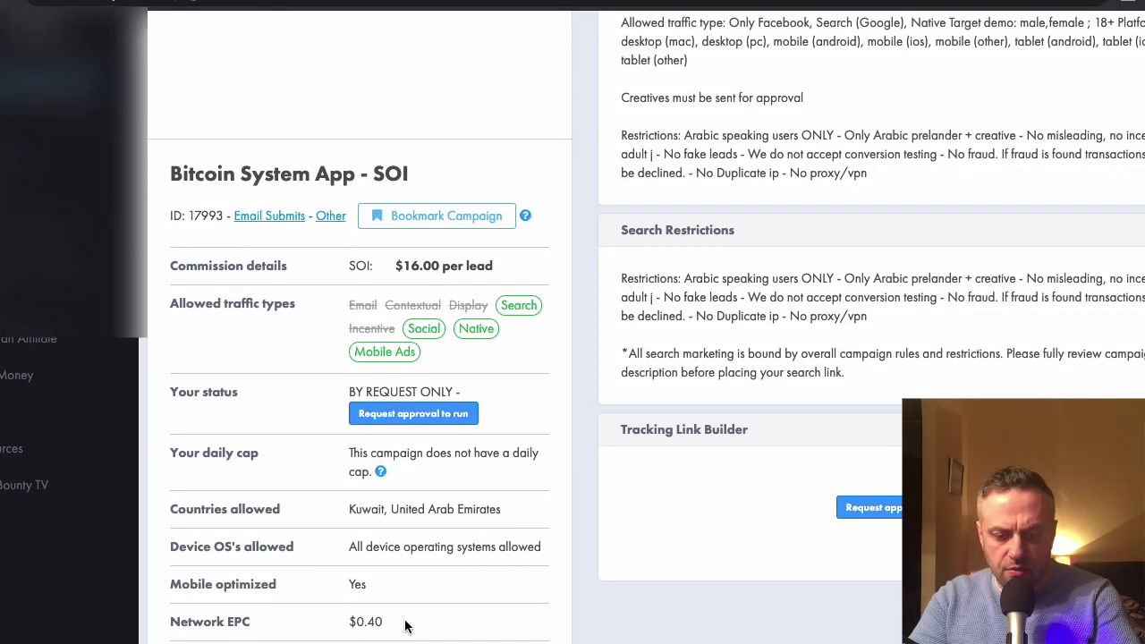
pyautogui.scroll(2, 526, 458)
pyautogui.hotkey('alt', 'Left')
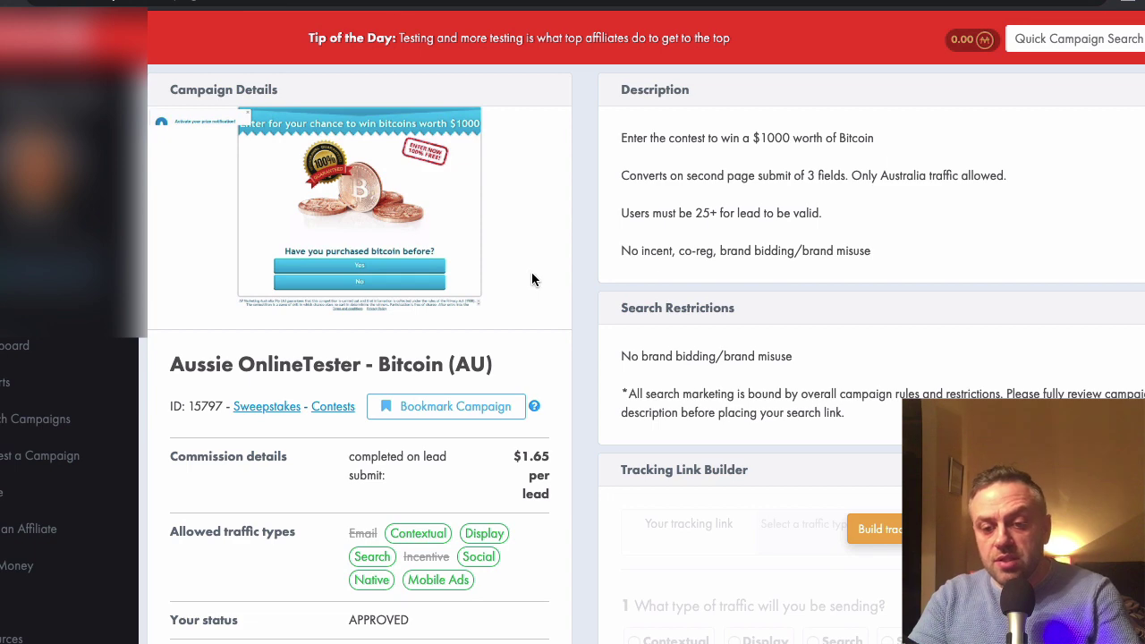
pyautogui.hotkey('alt', 'Left')
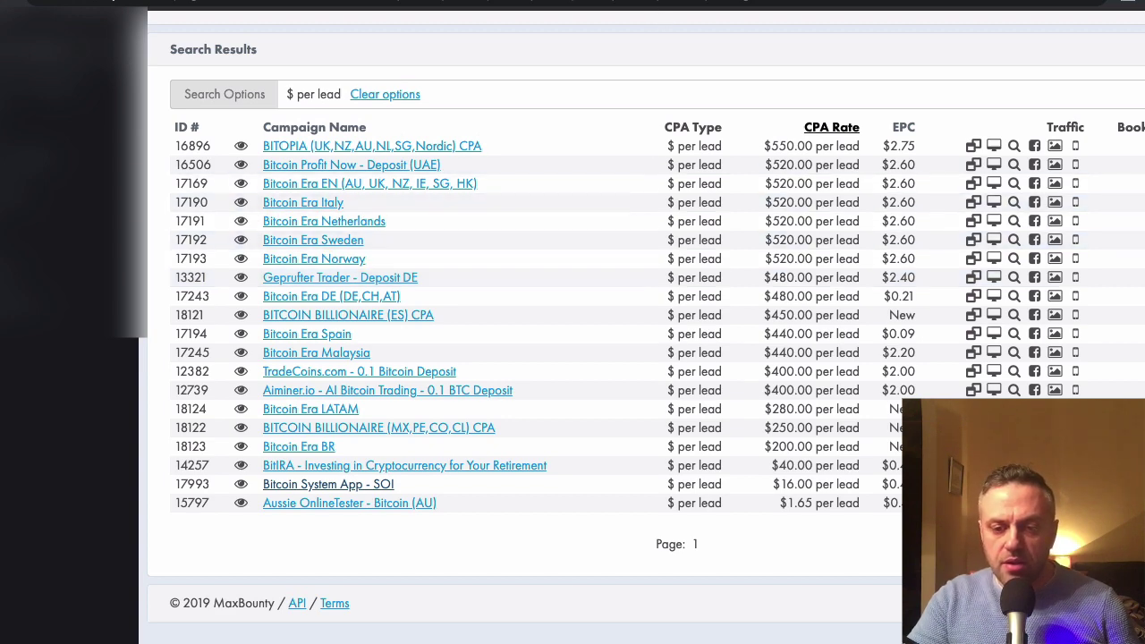
# Switch to the Facebook business article and read policy 29 on prohibited financial products and services.
pyautogui.hotkey('ctrl', 'Tab')
pyautogui.scroll(-5, 439, 251)
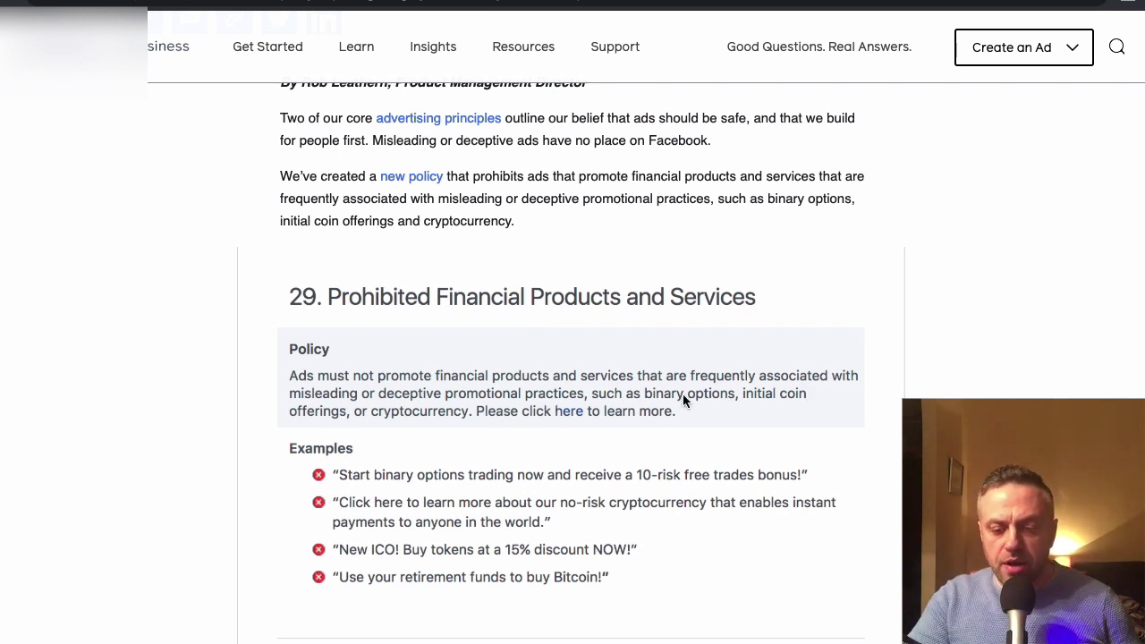
pyautogui.scroll(-1, 450, 546)
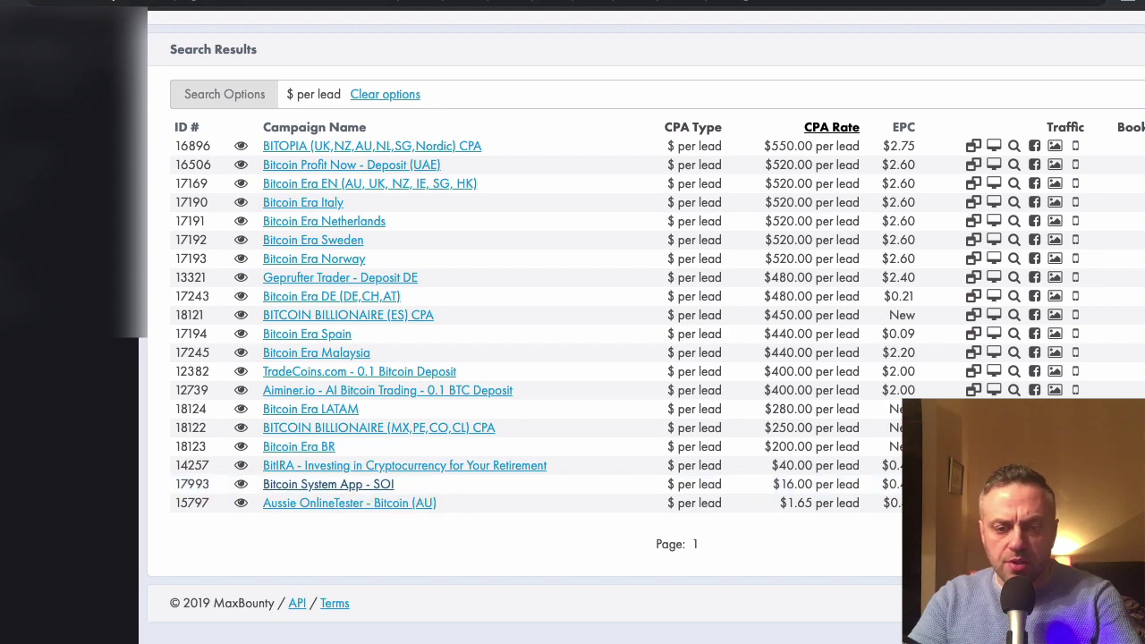
# Recheck the Bitcoin System App - SOI campaign page and go back to the filtered bitcoin results.
pyautogui.click(329, 484)
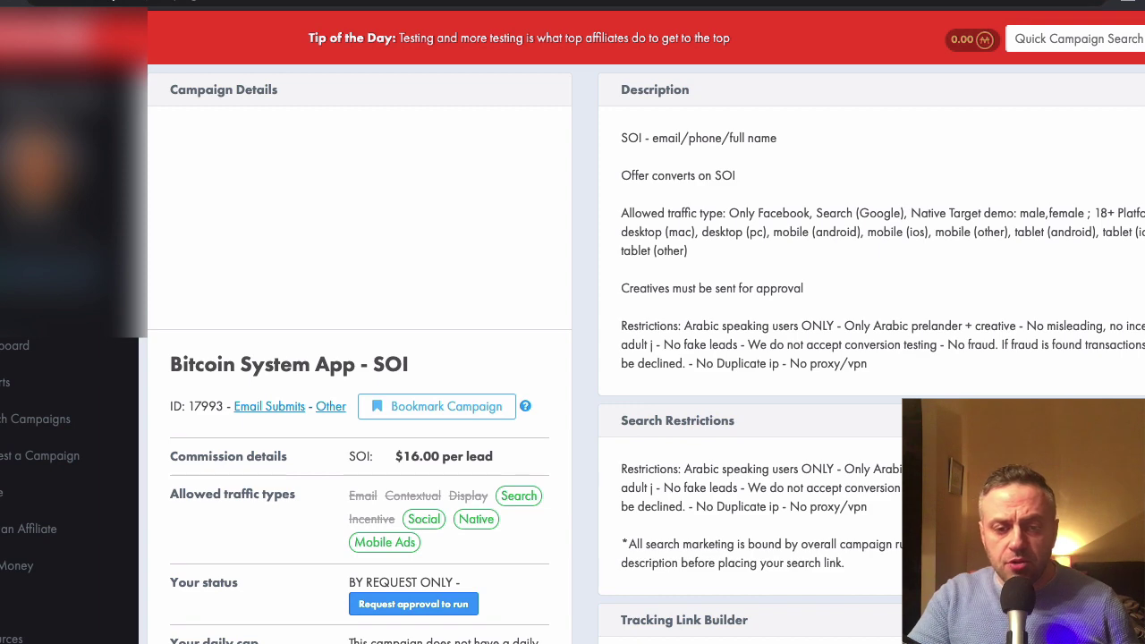
pyautogui.hotkey('alt', 'Left')
pyautogui.scroll(5, 577, 105)
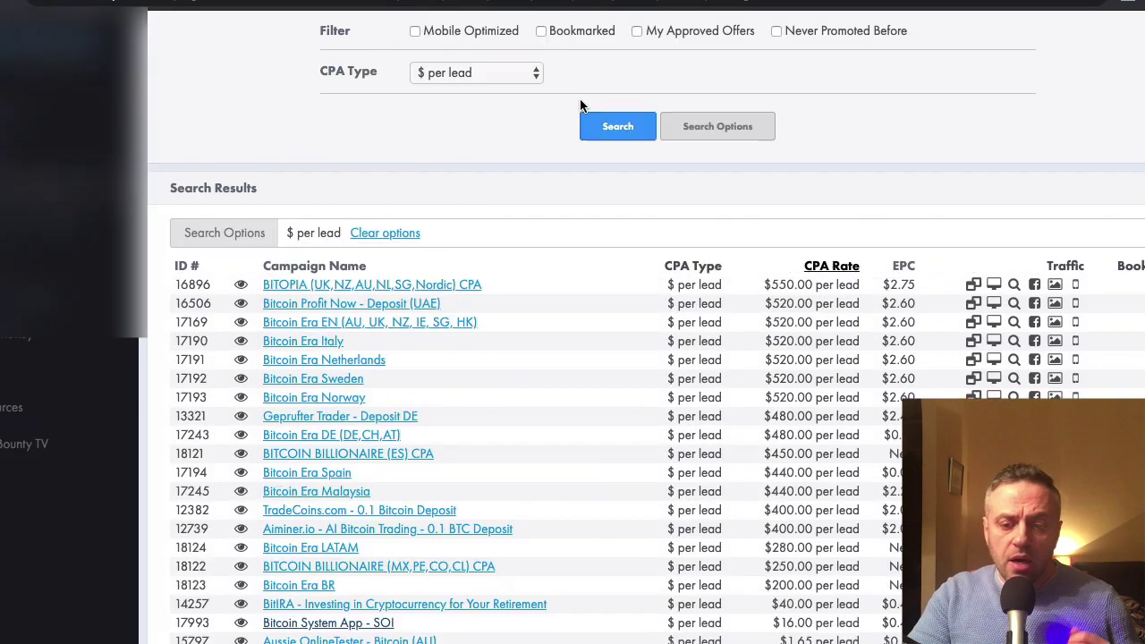
# Examine the free Bitcoin crash course sign-up section on the 99Bitcoins homepage.
pyautogui.scroll(-2, 513, 373)
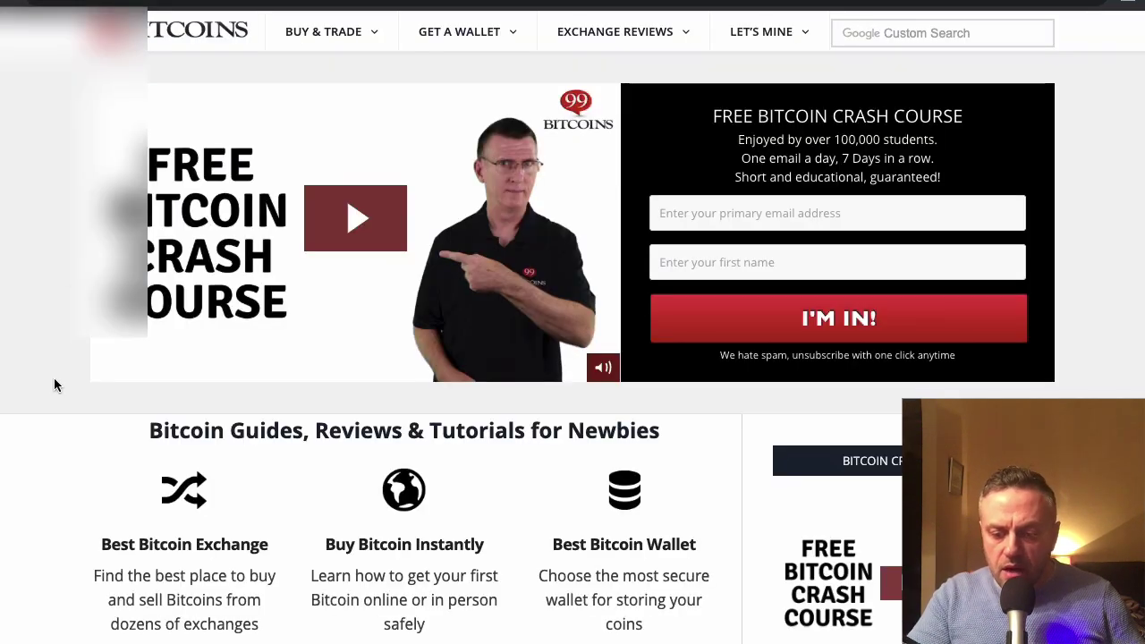
pyautogui.scroll(-5, 55, 385)
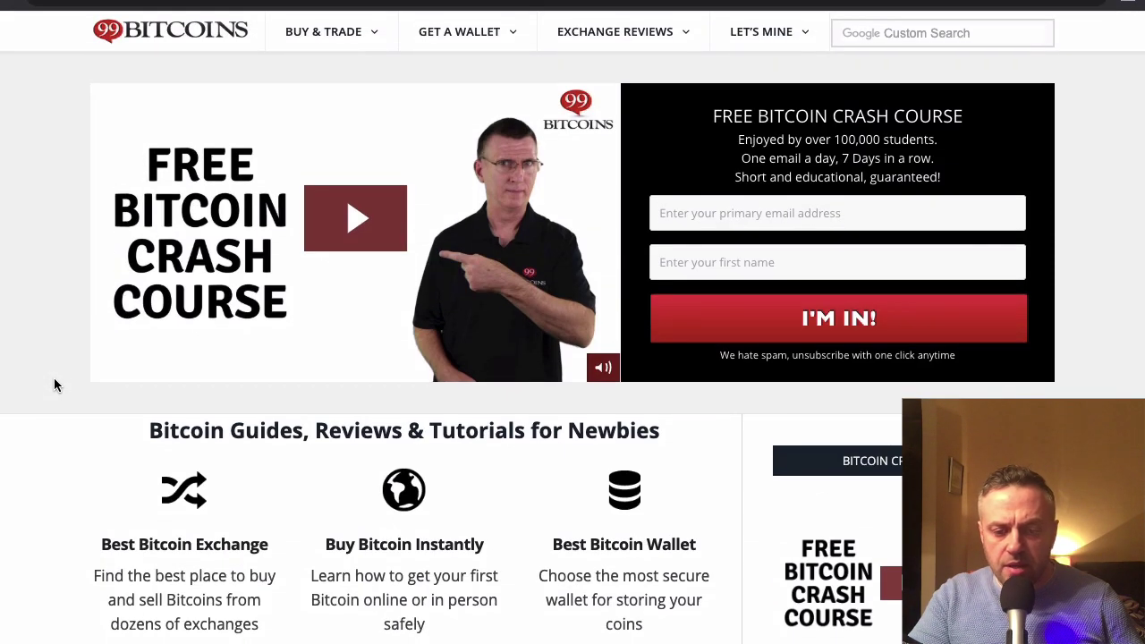
pyautogui.scroll(-2, 55, 384)
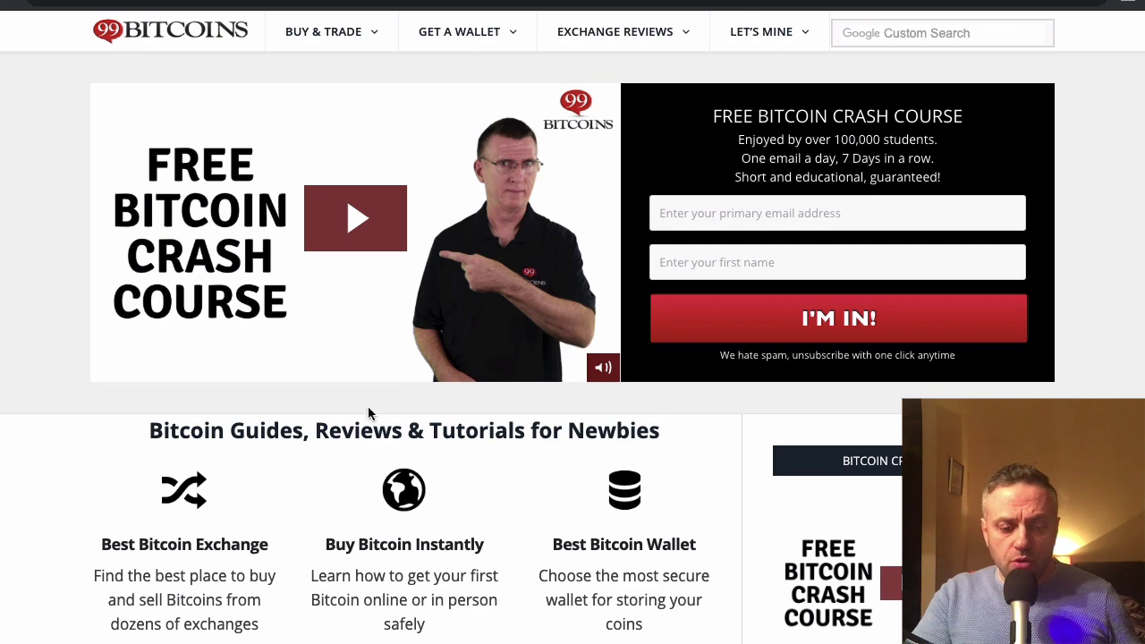
# Switch to the flow diagram and change "Tracking" in its title to "Marketing", making it "Bitcoin - Affiliate Marketing Flow".
pyautogui.hotkey('ctrl', 'Tab')
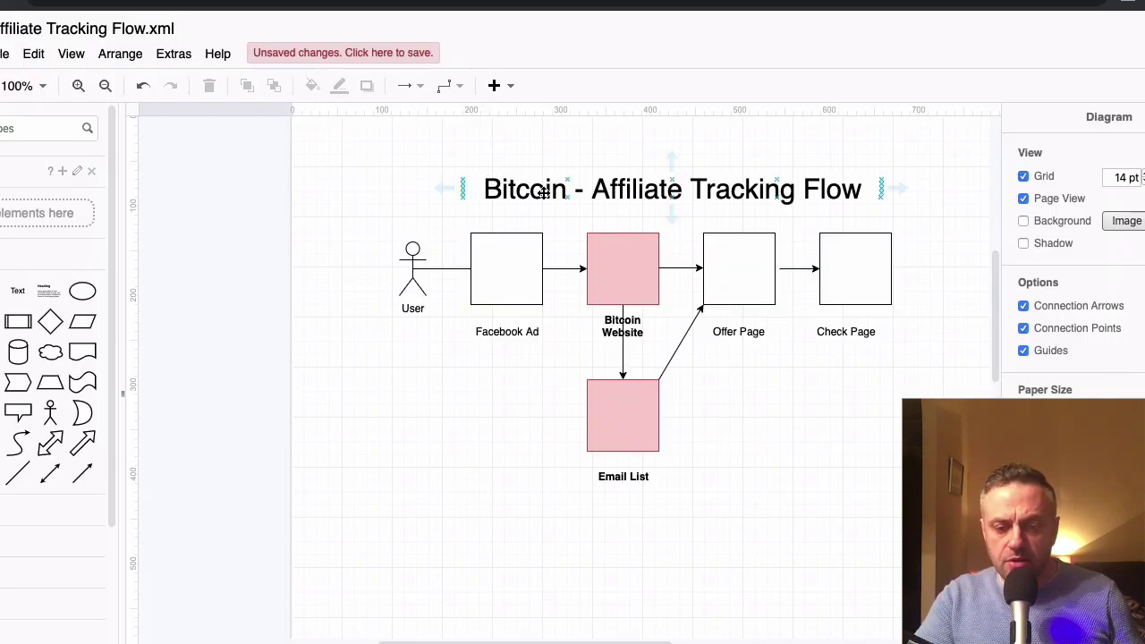
pyautogui.click(749, 192)
pyautogui.doubleClick(749, 191)
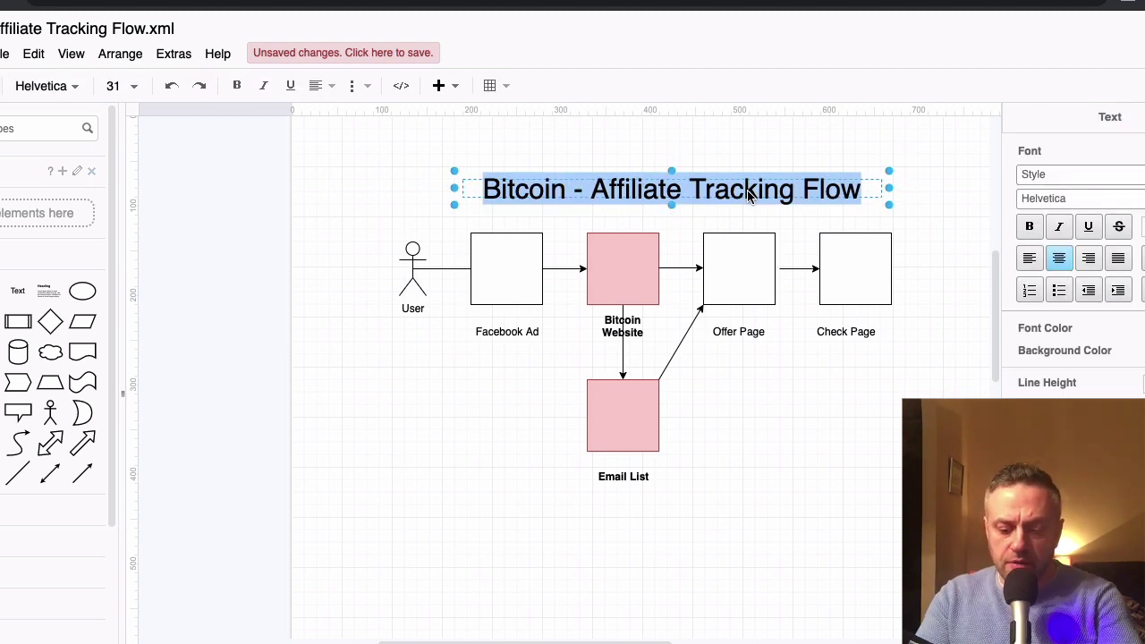
pyautogui.doubleClick(749, 191)
pyautogui.write('Marketing')
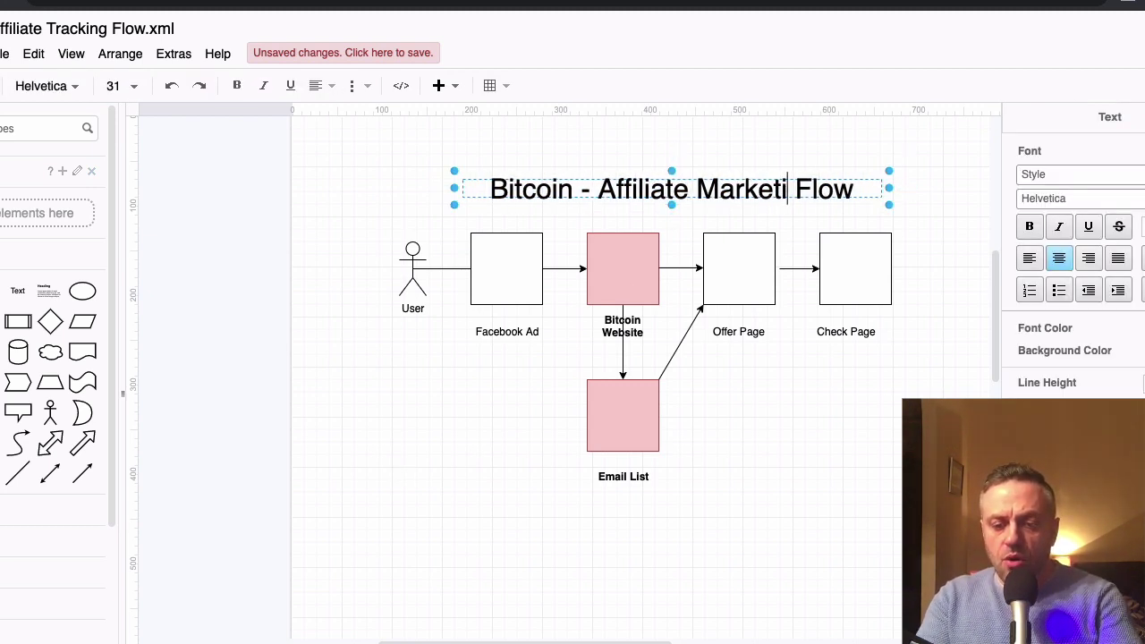
pyautogui.click(371, 232)
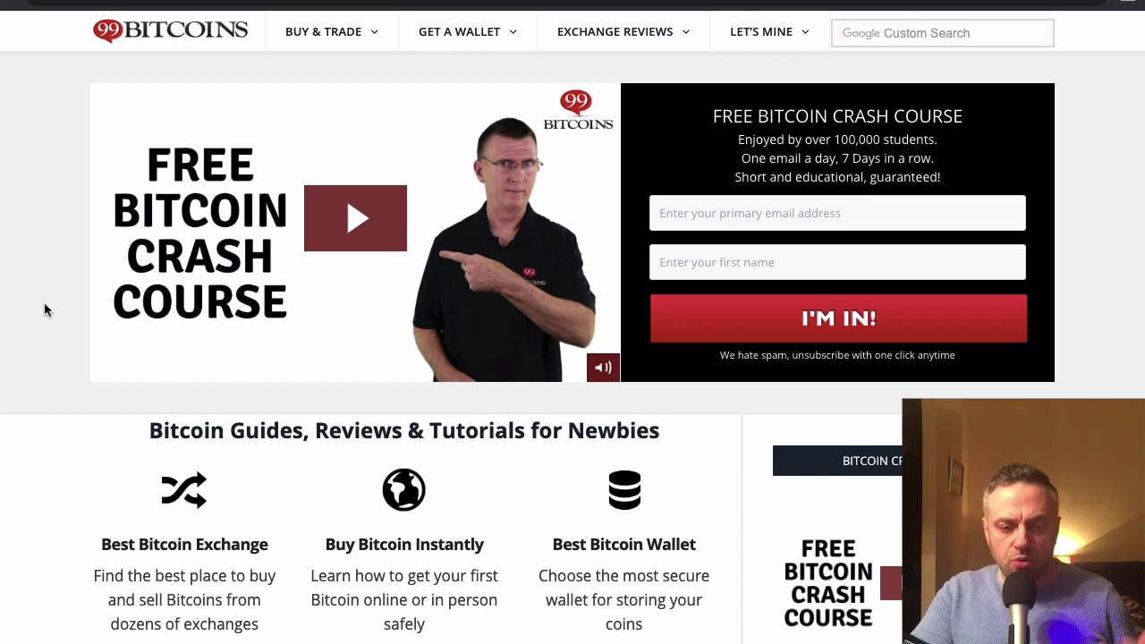
# Browse the Bitcoin news summaries and top products further down the 99Bitcoins homepage.
pyautogui.scroll(-1, 45, 311)
pyautogui.scroll(-4, 45, 310)
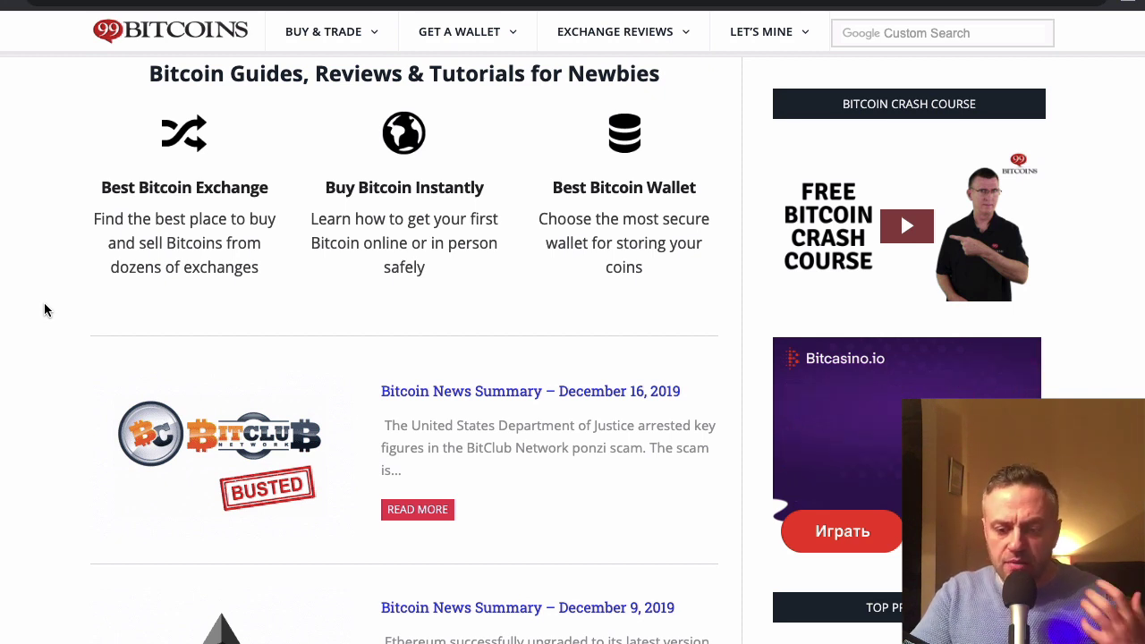
pyautogui.scroll(-2, 44, 311)
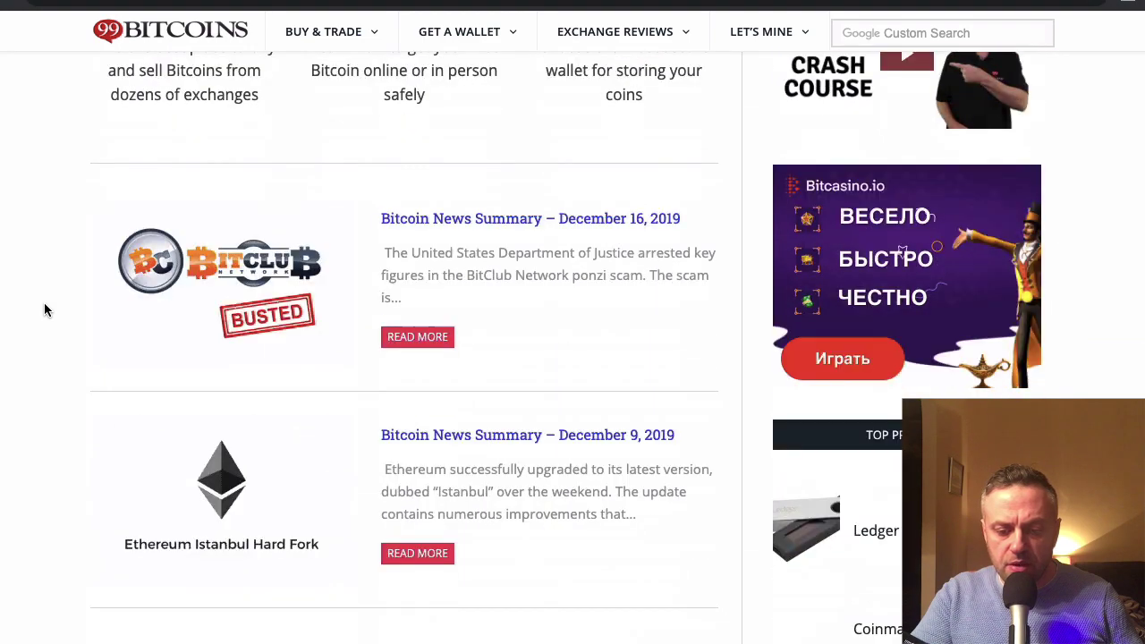
pyautogui.scroll(-3, 45, 311)
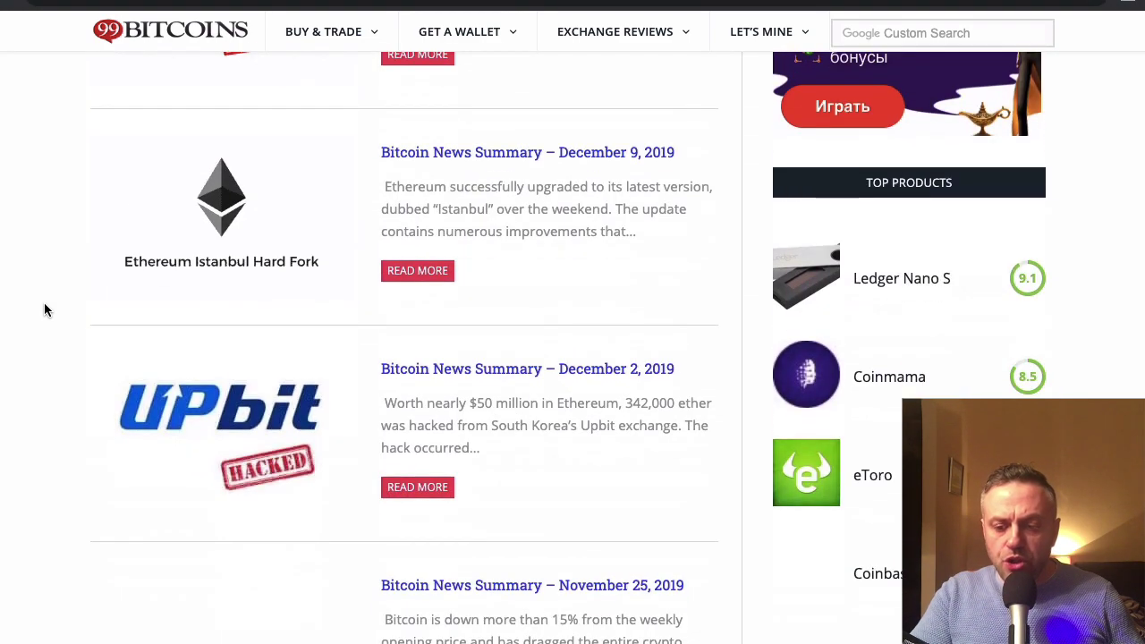
# Review the 99Bitcoins homepage again, from the crash course sign-up through the beginner guides to the news summaries.
pyautogui.scroll(15, 45, 311)
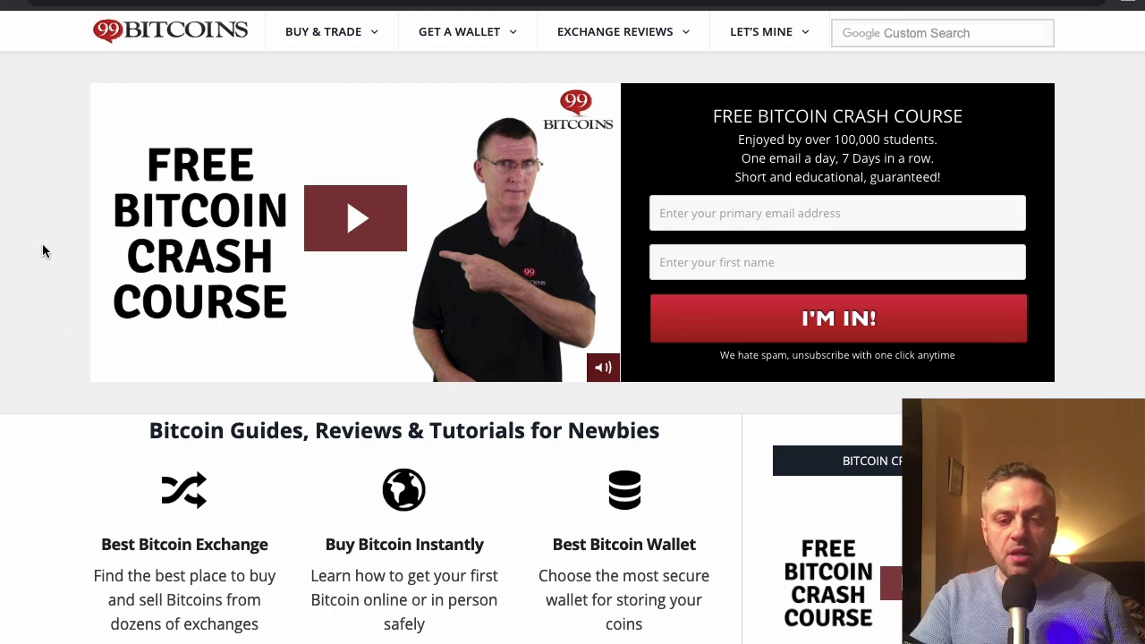
pyautogui.scroll(-5, 42, 251)
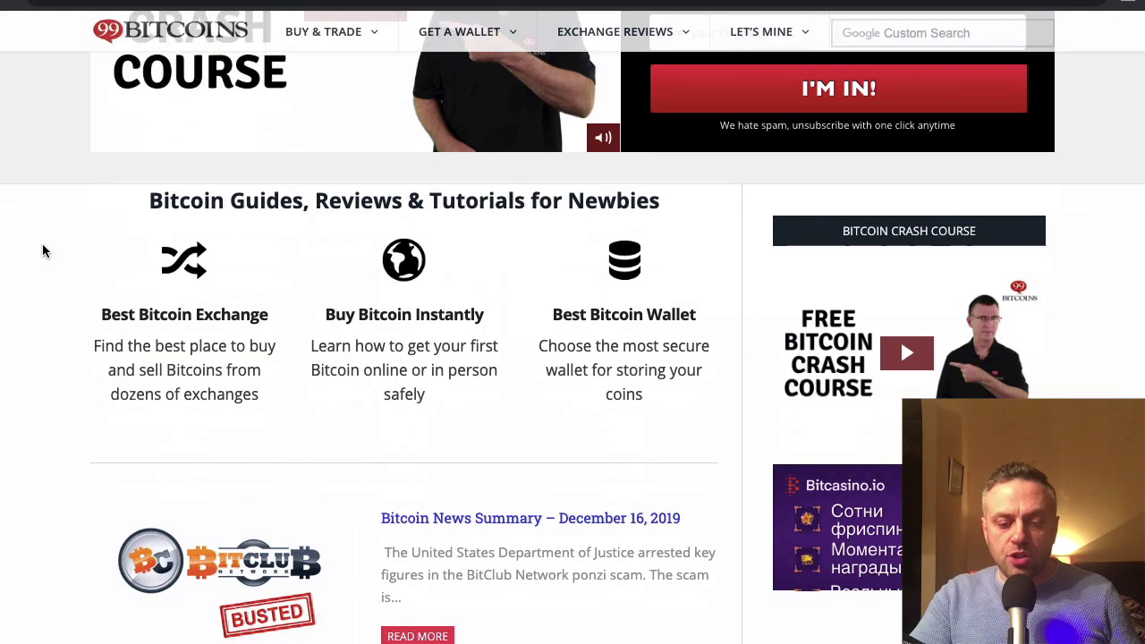
pyautogui.scroll(-2, 42, 248)
pyautogui.scroll(2, 386, 191)
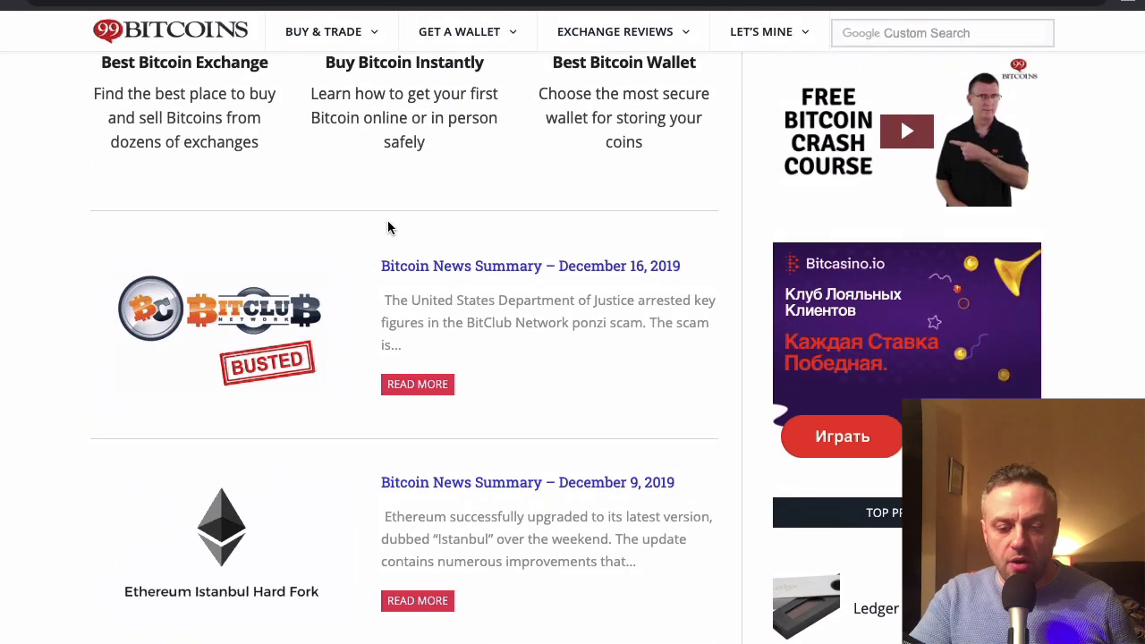
pyautogui.scroll(-2, 388, 228)
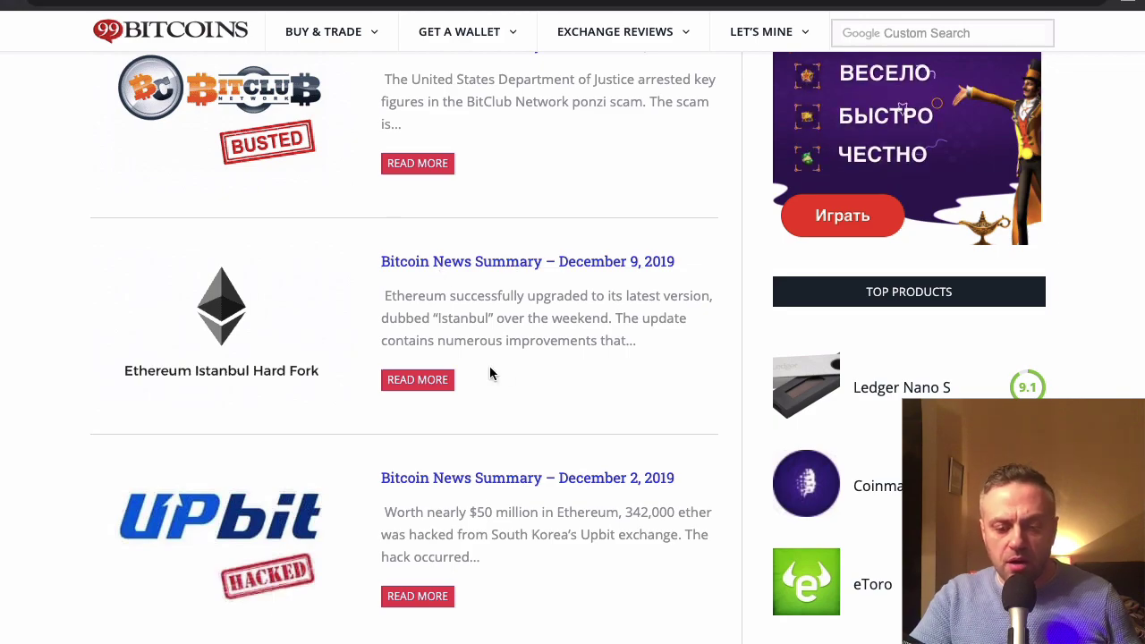
pyautogui.scroll(-3, 489, 371)
pyautogui.scroll(-6, 486, 319)
pyautogui.scroll(4, 486, 313)
pyautogui.hotkey('alt', 'Left')
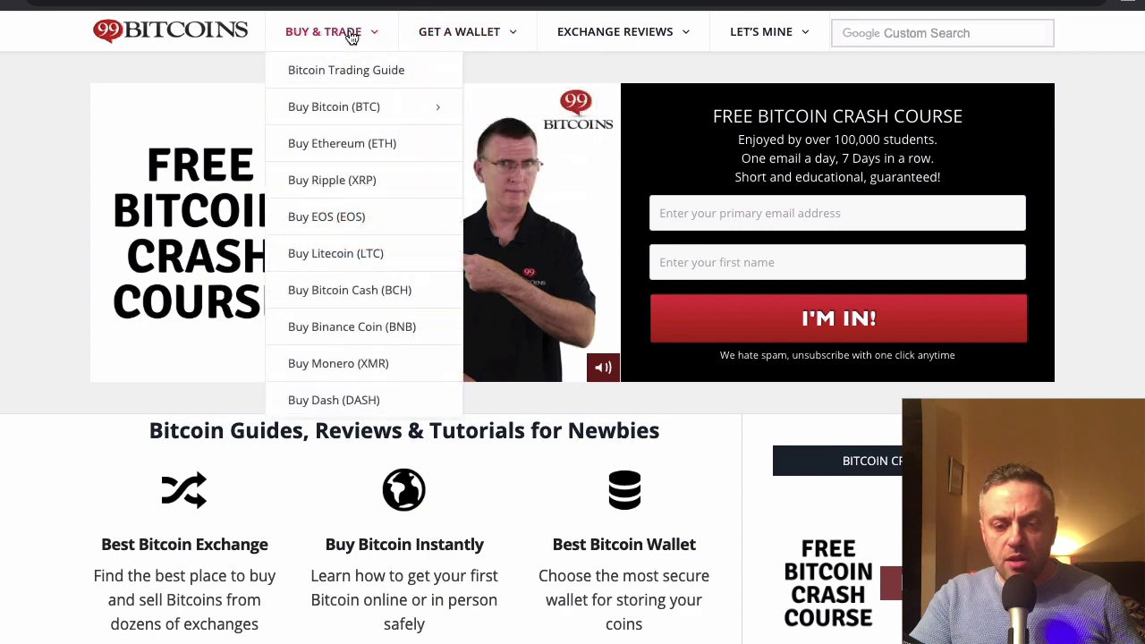
# Open the Bitcoin Trading Guide on 99Bitcoins and skim through its sections on trading versus investing and trading methods.
pyautogui.moveTo(613, 31)
pyautogui.moveTo(337, 30)
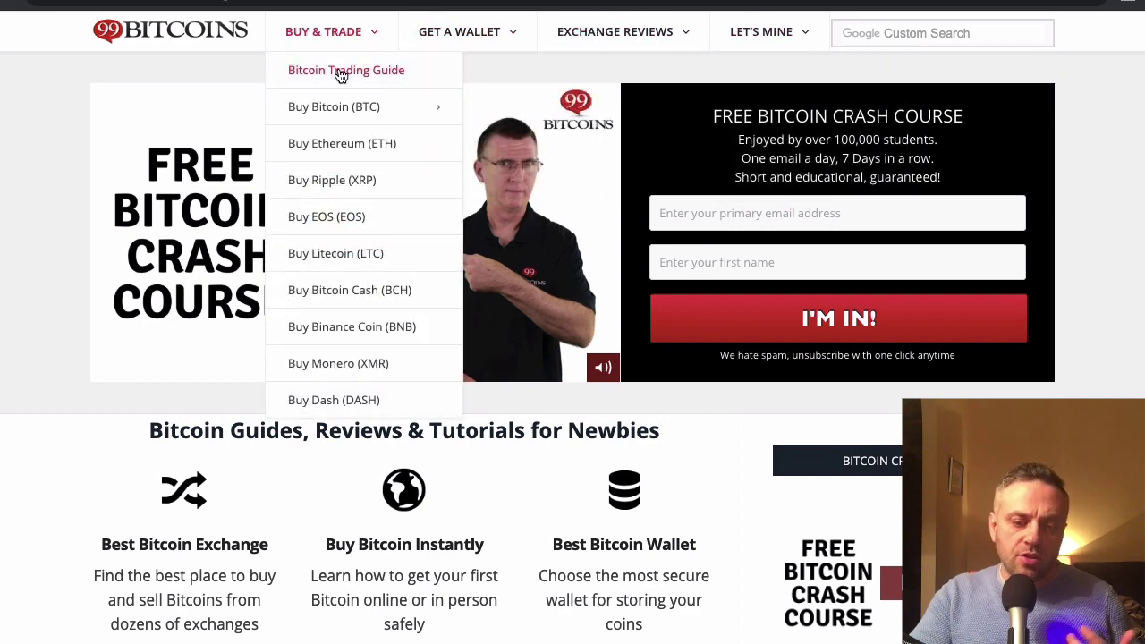
pyautogui.click(341, 74)
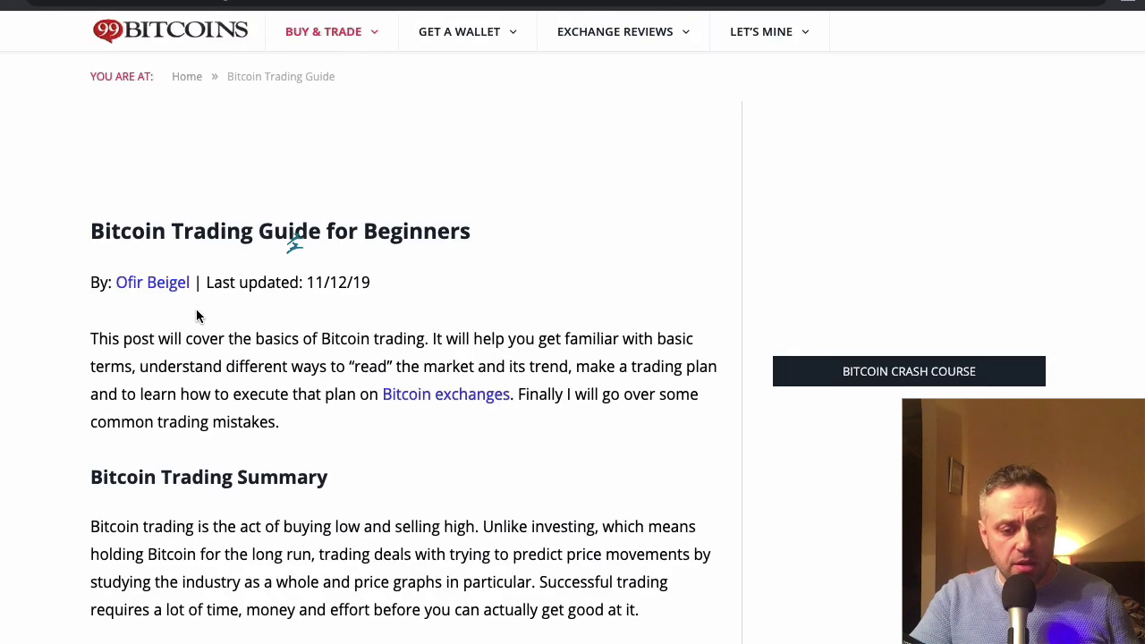
pyautogui.scroll(-2, 24, 354)
pyautogui.scroll(-8, 24, 354)
pyautogui.scroll(6, 24, 354)
pyautogui.scroll(-10, 24, 354)
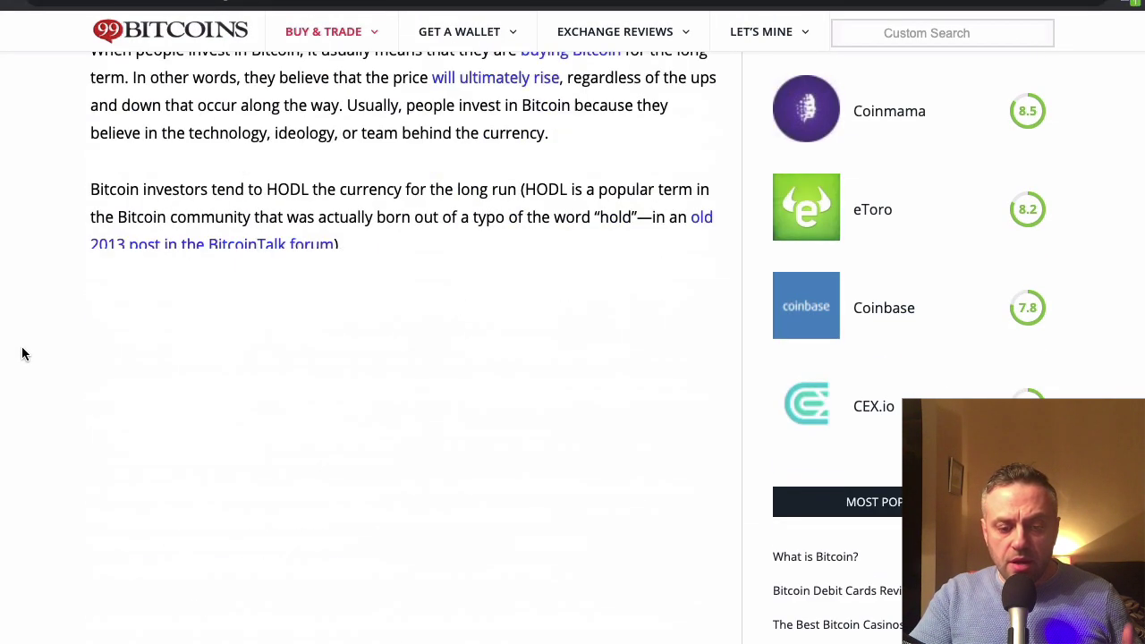
pyautogui.scroll(-10, 24, 355)
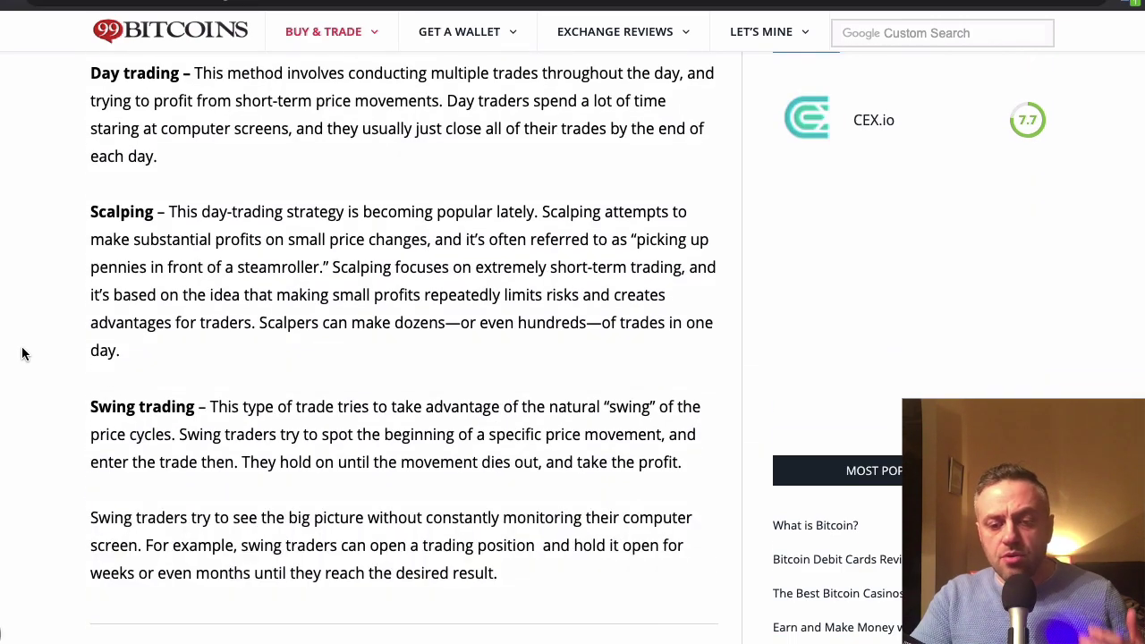
pyautogui.scroll(10, 24, 355)
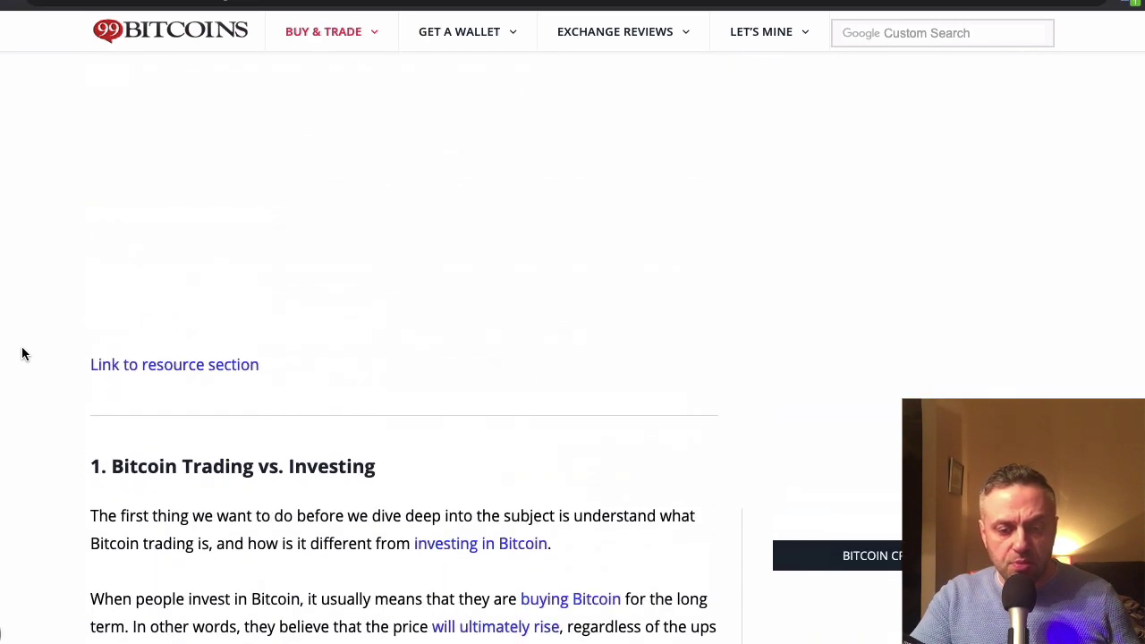
pyautogui.scroll(10, 69, 324)
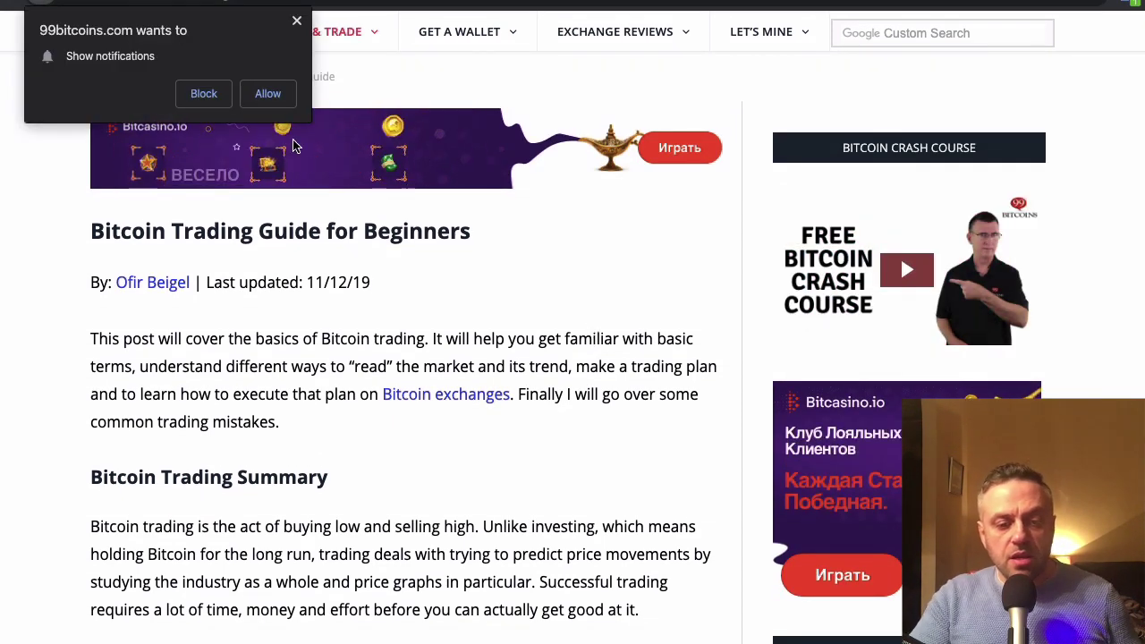
# Switch to the flow diagram and review its Bitcoin Website and Email List boxes.
pyautogui.click(447, 227)
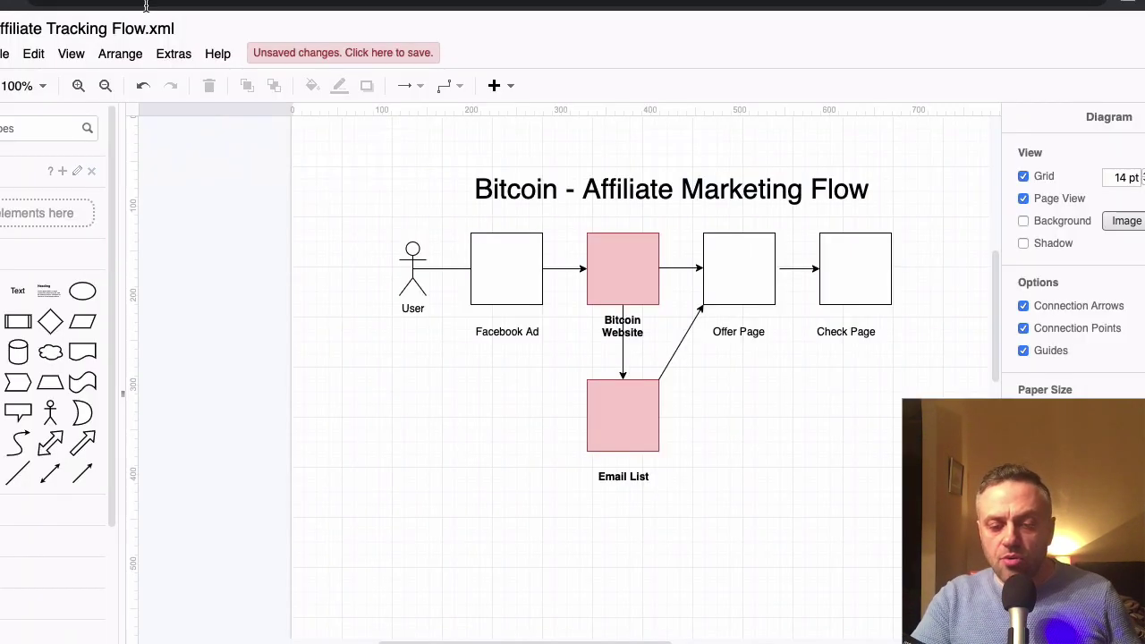
pyautogui.click(634, 270)
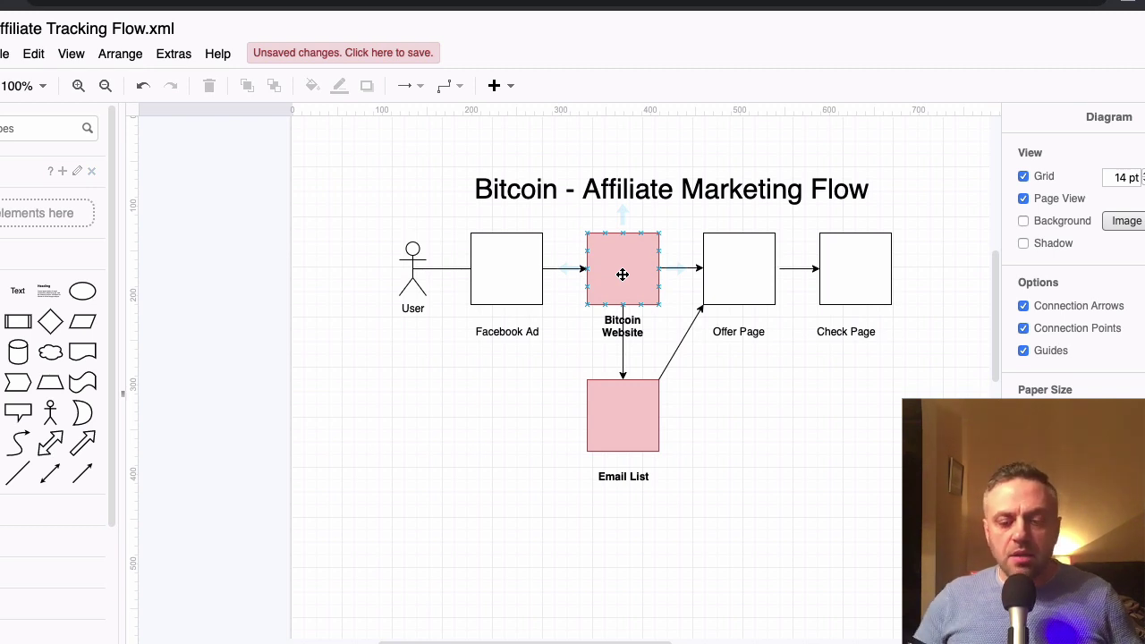
pyautogui.click(627, 433)
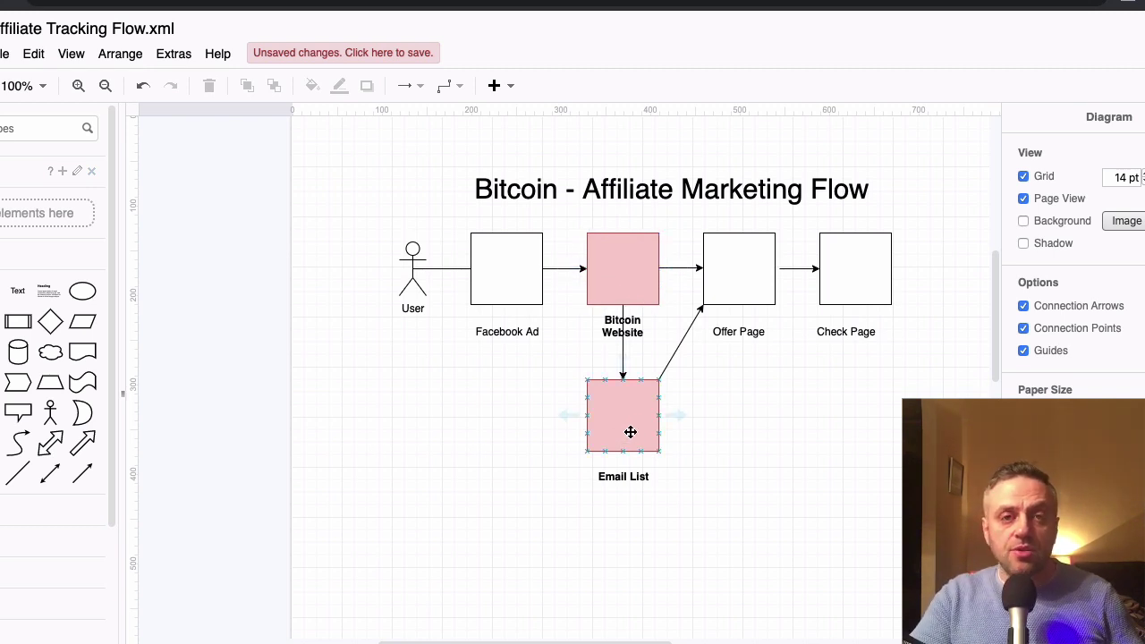
pyautogui.click(636, 265)
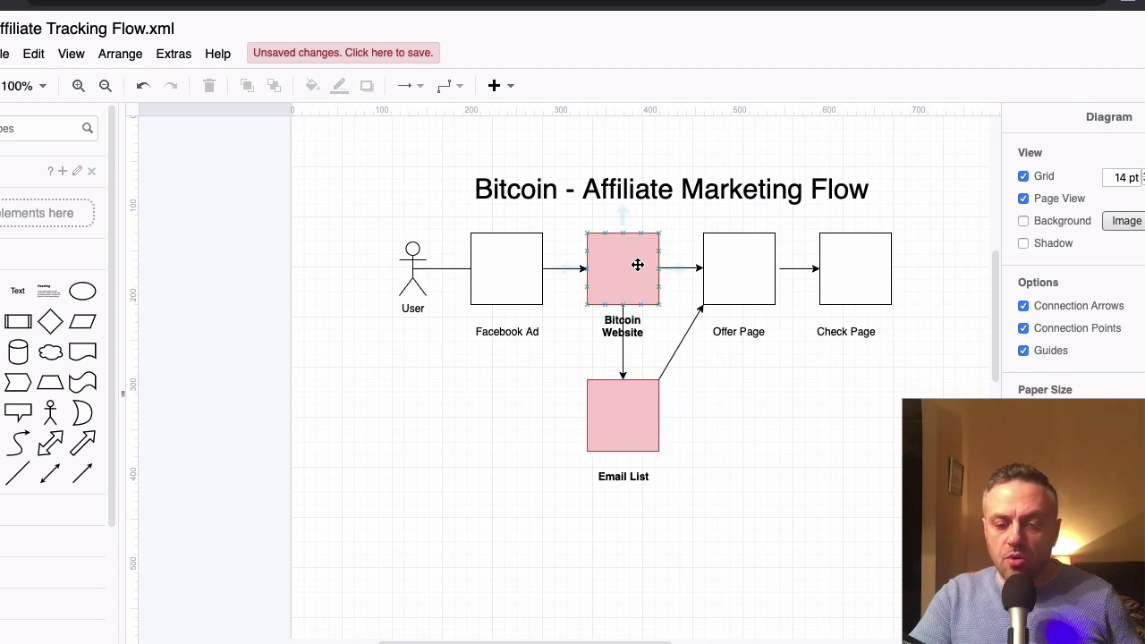
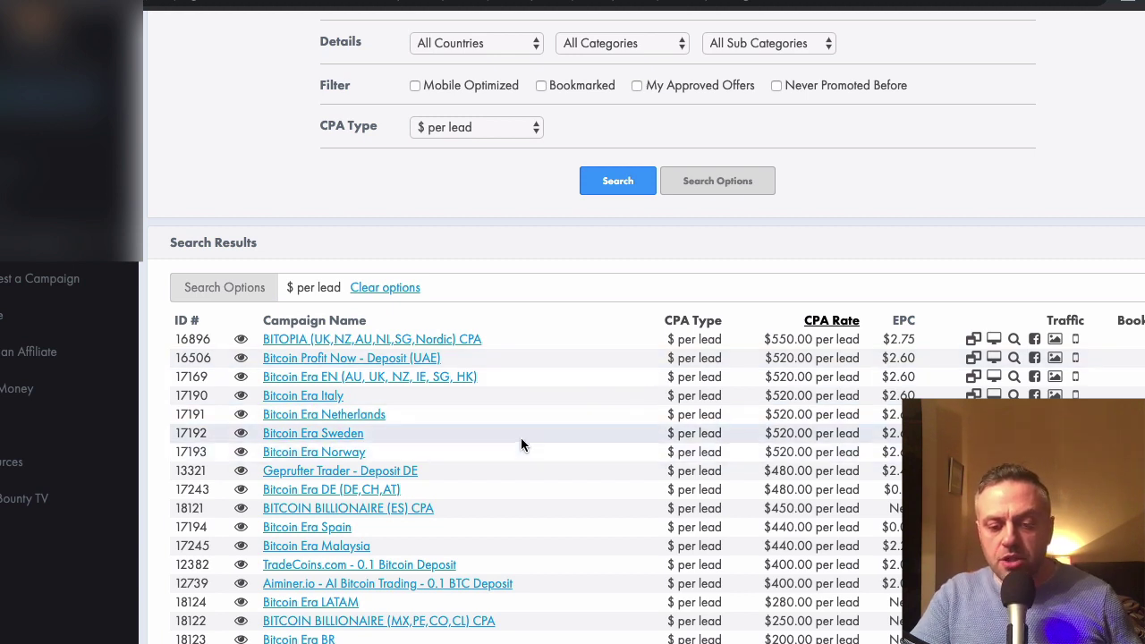
# Switch from the MaxBounty results to the vlogging camera site and look over its homepage article on the Panasonic G7.
pyautogui.click(727, 5)
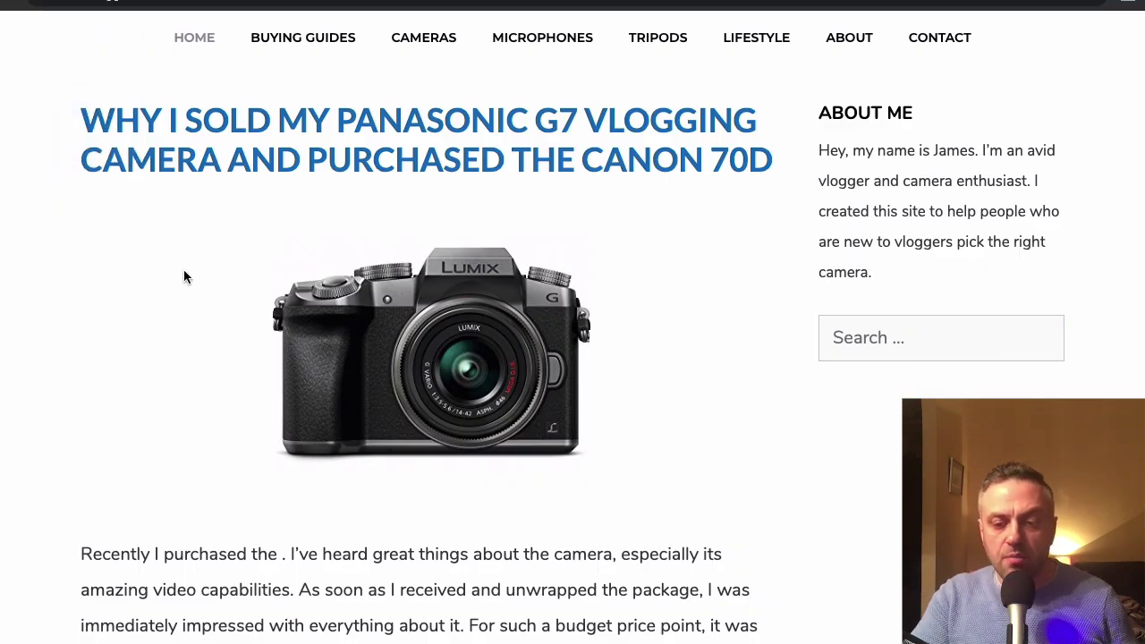
pyautogui.scroll(-4, 143, 313)
pyautogui.scroll(1, 145, 313)
pyautogui.scroll(4, 144, 312)
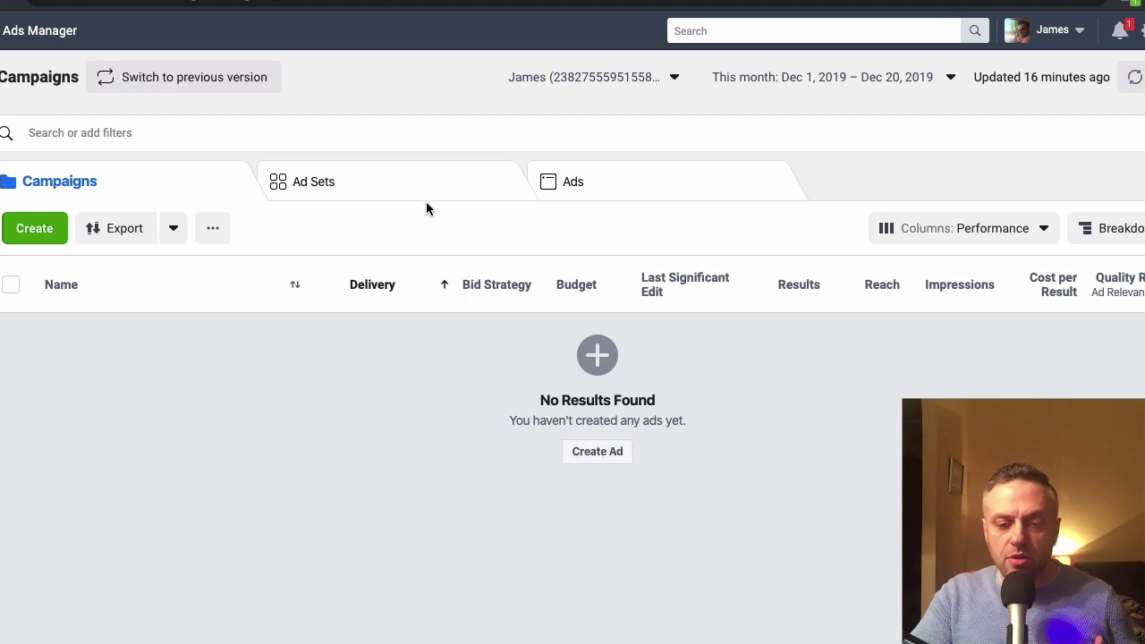
# Start a new campaign in Facebook Ads Manager named "Campaign - BTC", copy the name and keep Traffic as the objective.
pyautogui.click(51, 234)
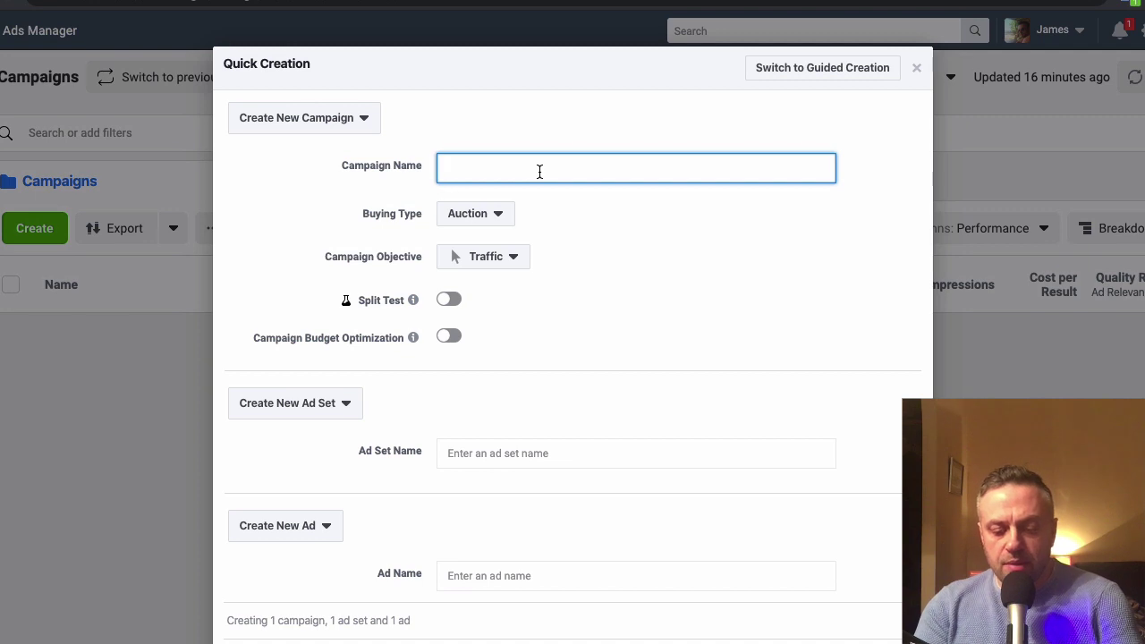
pyautogui.write('BTC')
pyautogui.press('BackSpace')
pyautogui.press('BackSpace')
pyautogui.press('BackSpace')
pyautogui.write('C')
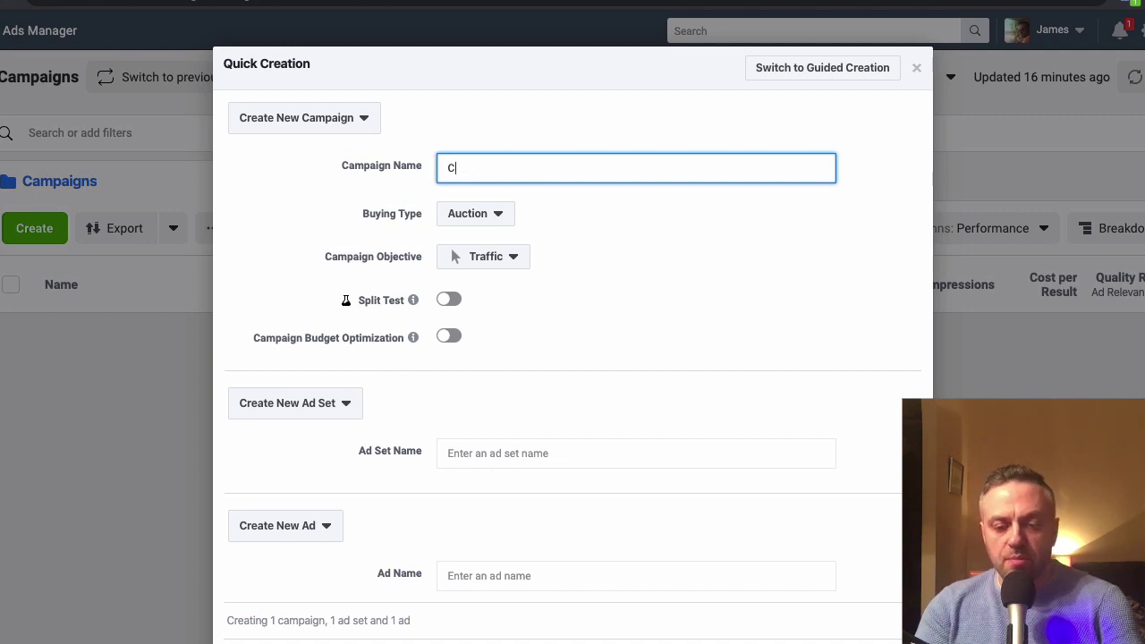
pyautogui.write('ampaign - ')
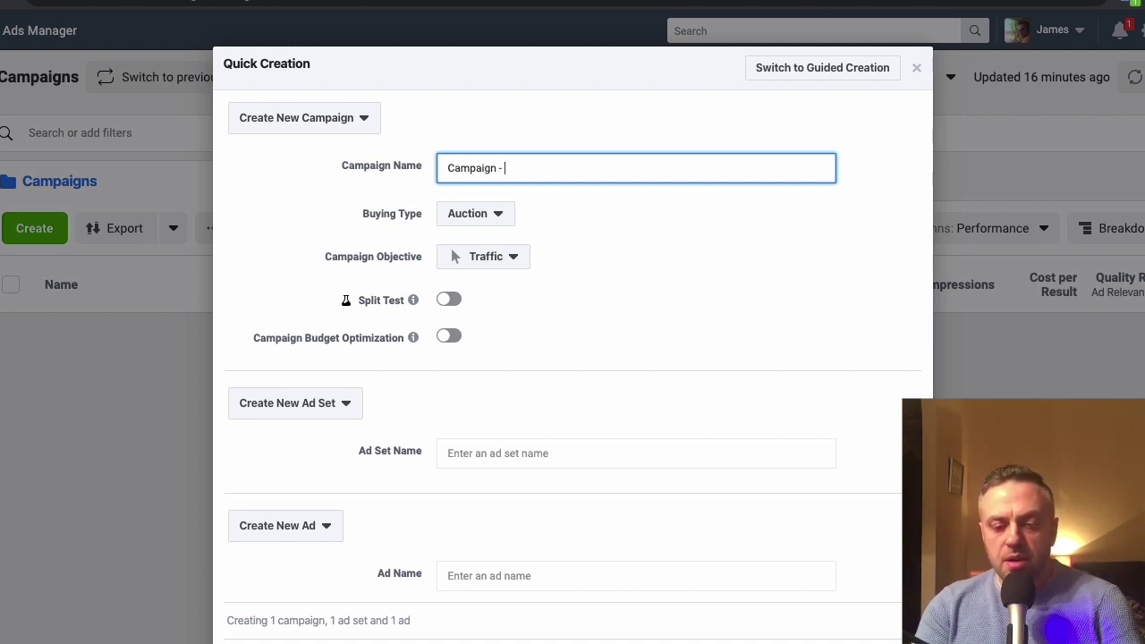
pyautogui.write('BTC')
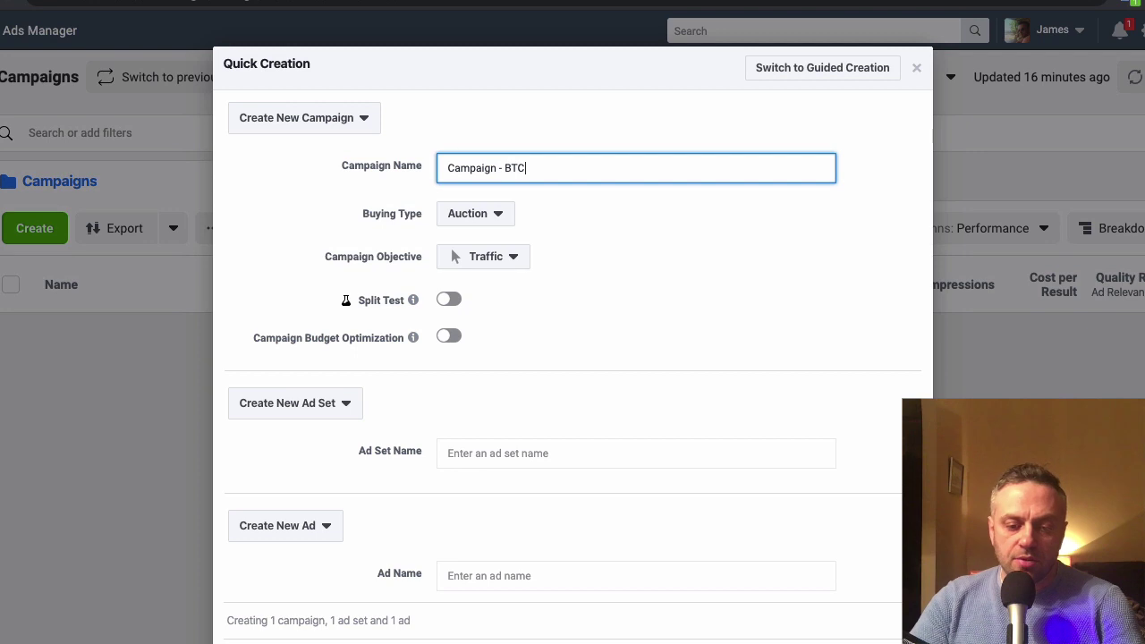
pyautogui.tripleClick(536, 168)
pyautogui.hotkey('ctrl', 'c')
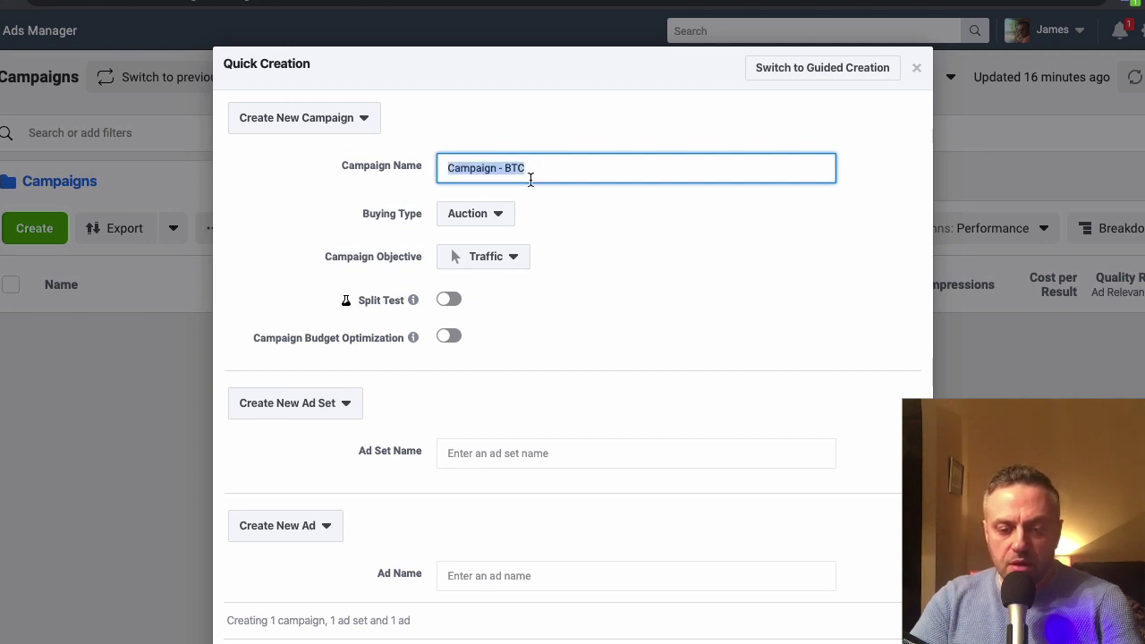
pyautogui.click(509, 259)
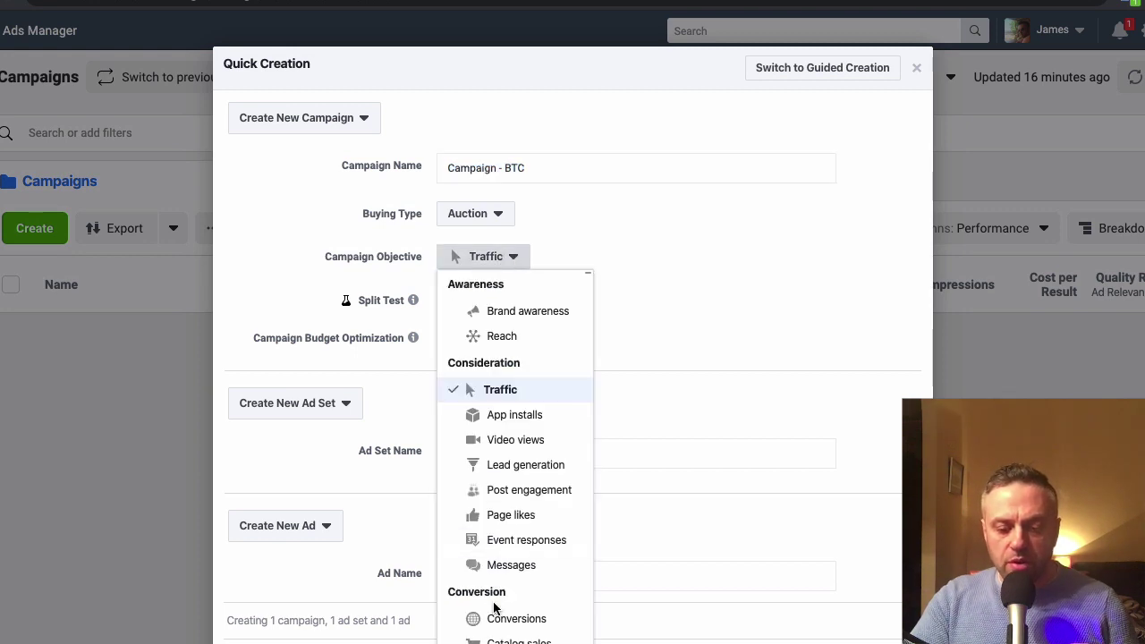
pyautogui.click(646, 239)
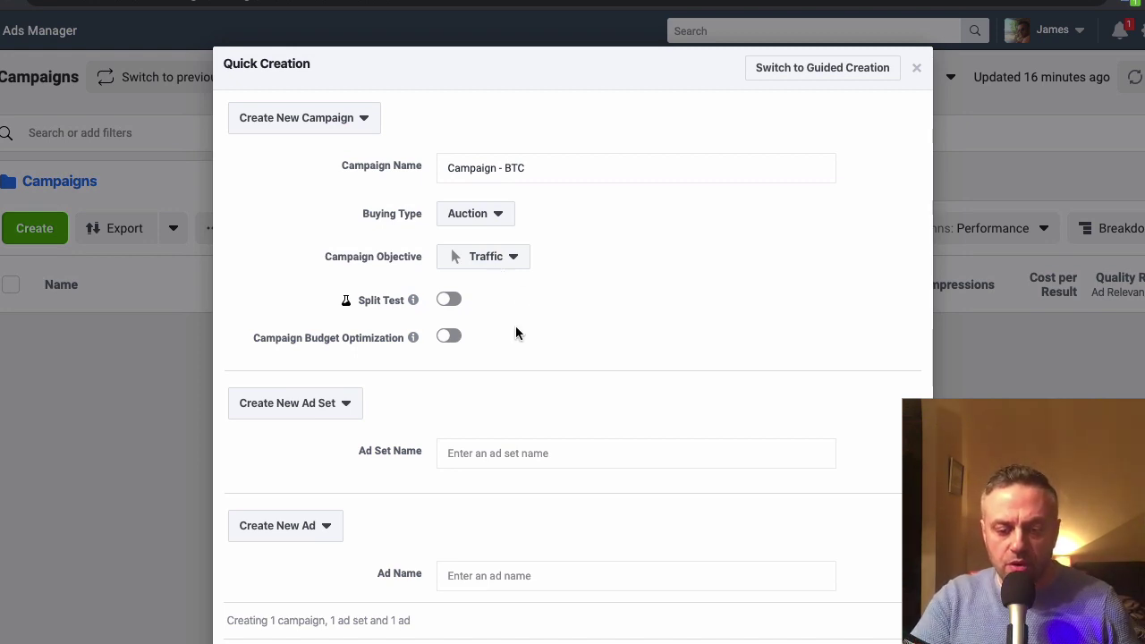
# Name the new ad set "Adset - BTC" by adapting the copied campaign name, and copy the ad set name.
pyautogui.scroll(-1, 516, 331)
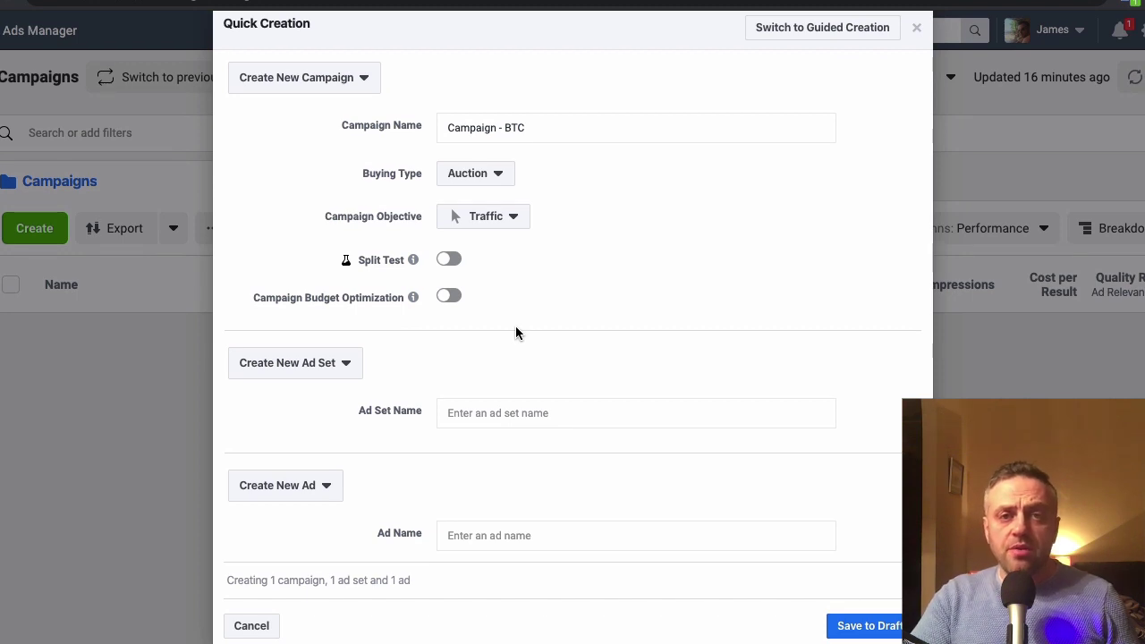
pyautogui.click(523, 414)
pyautogui.hotkey('ctrl', 'v')
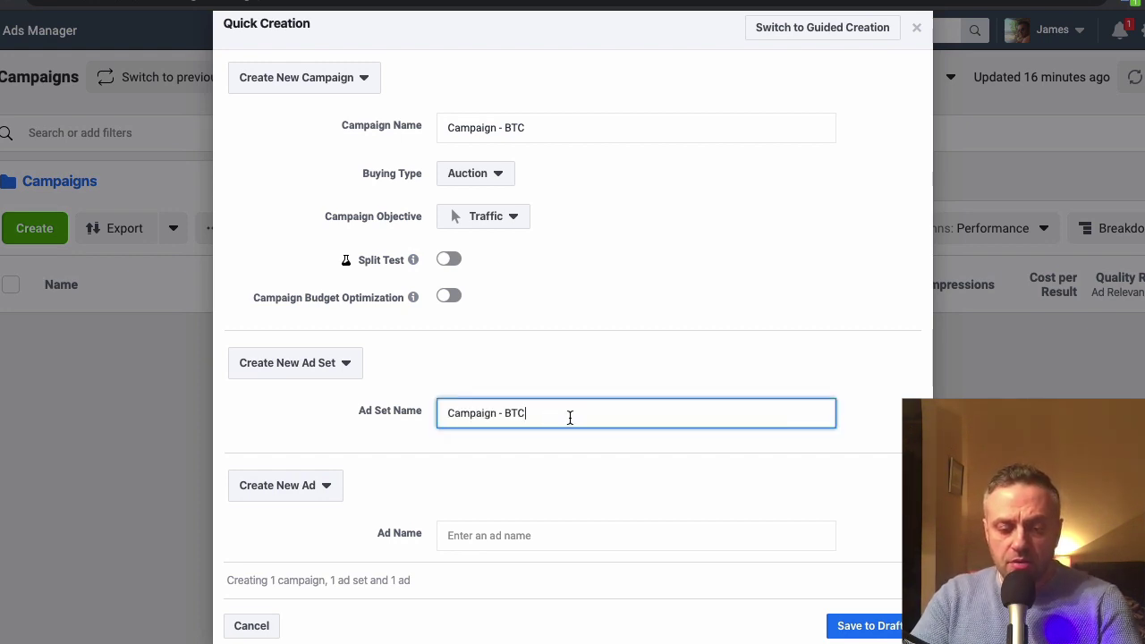
pyautogui.doubleClick(478, 409)
pyautogui.write('Adset1')
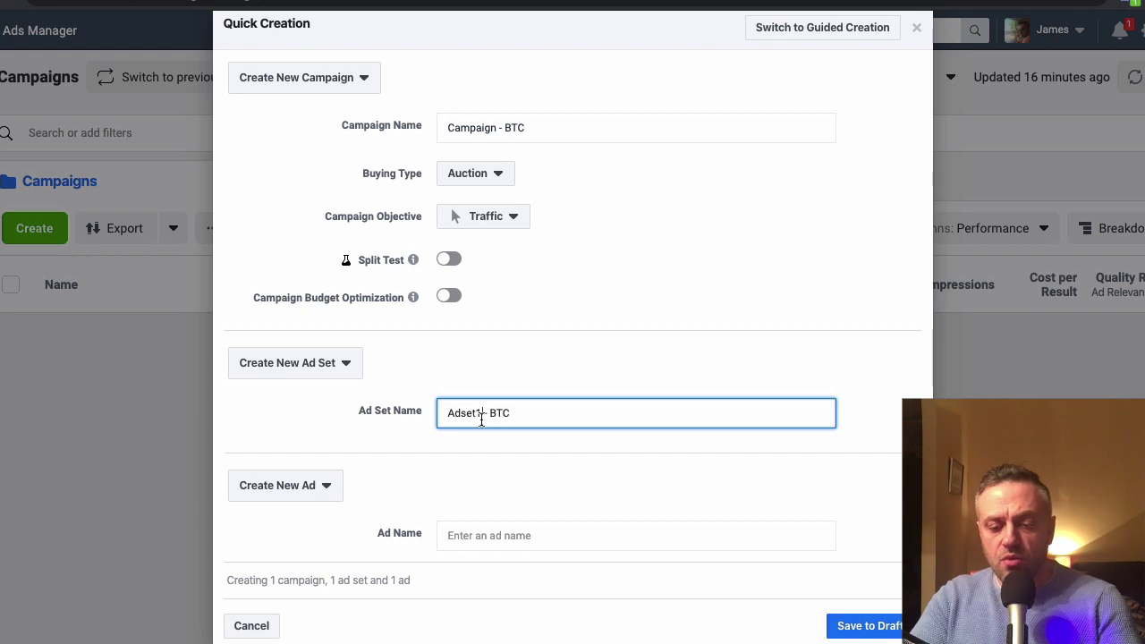
pyautogui.press('BackSpace')
pyautogui.hotkey('ctrl', 'a')
pyautogui.hotkey('ctrl', 'c')
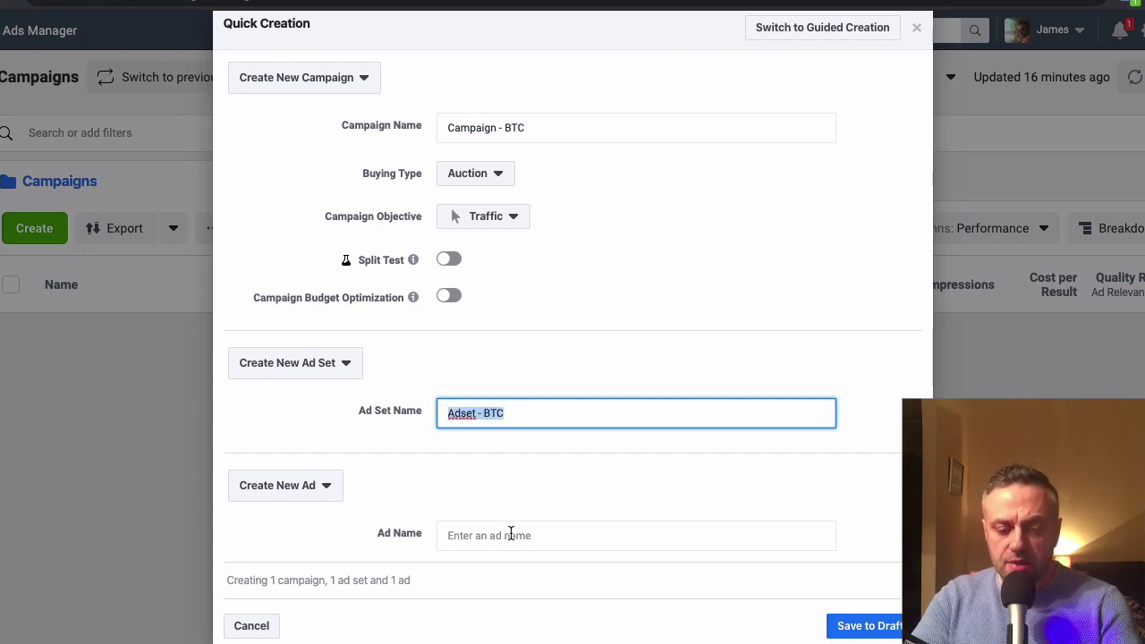
# Name the new ad "Ad - BTC" by shortening the copied ad set name, and save the campaign, ad set and ad as drafts.
pyautogui.click(510, 534)
pyautogui.hotkey('ctrl', 'v')
pyautogui.click(477, 537)
pyautogui.press('BackSpace')
pyautogui.press('BackSpace')
pyautogui.press('BackSpace')
pyautogui.click(867, 626)
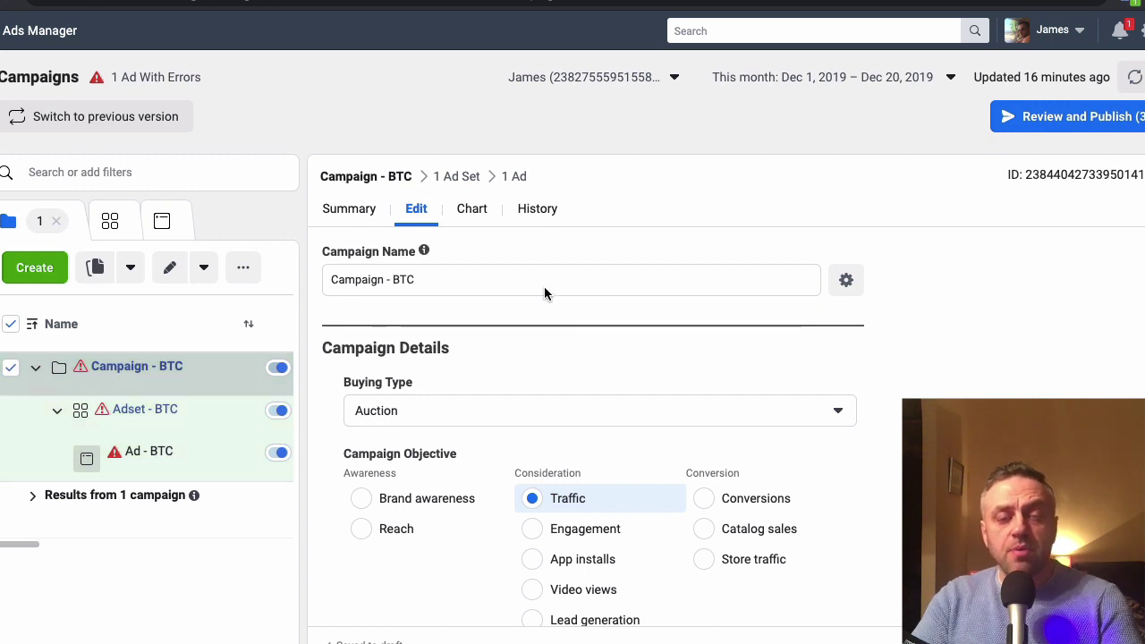
# Open the Adset - BTC settings for editing and set its daily budget to $10.00.
pyautogui.scroll(-1, 473, 412)
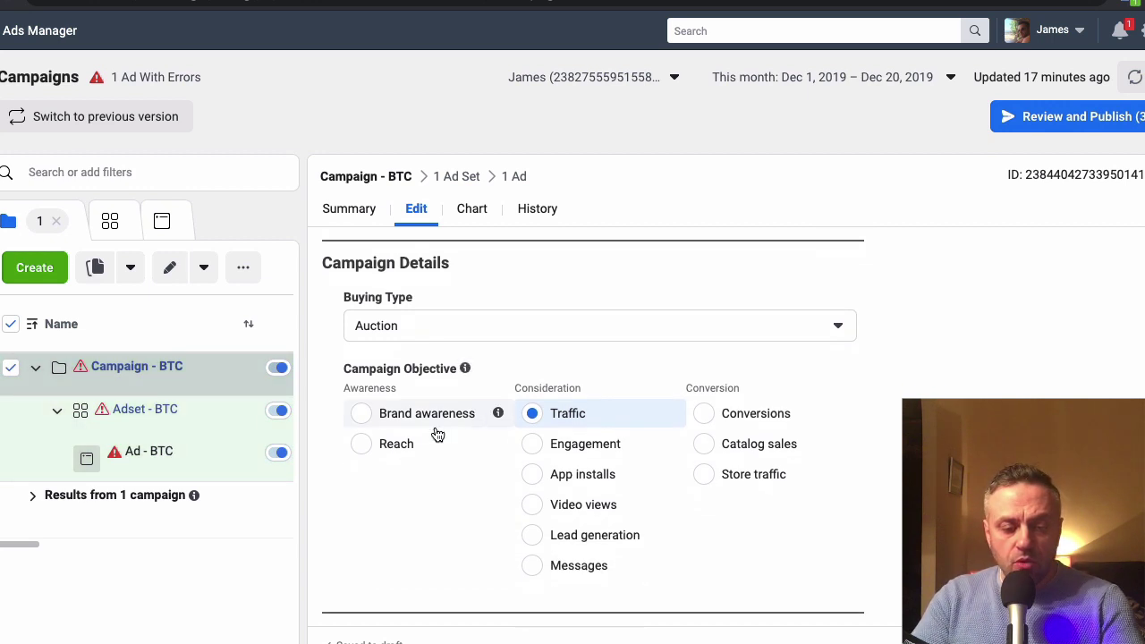
pyautogui.click(117, 431)
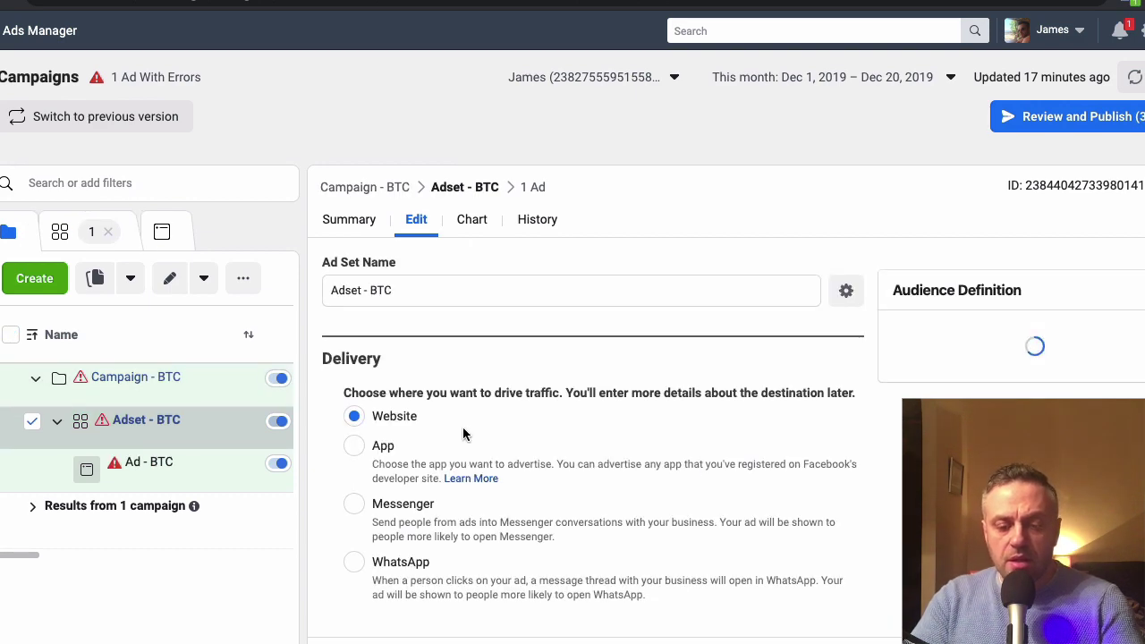
pyautogui.scroll(-7, 463, 430)
pyautogui.scroll(-3, 463, 429)
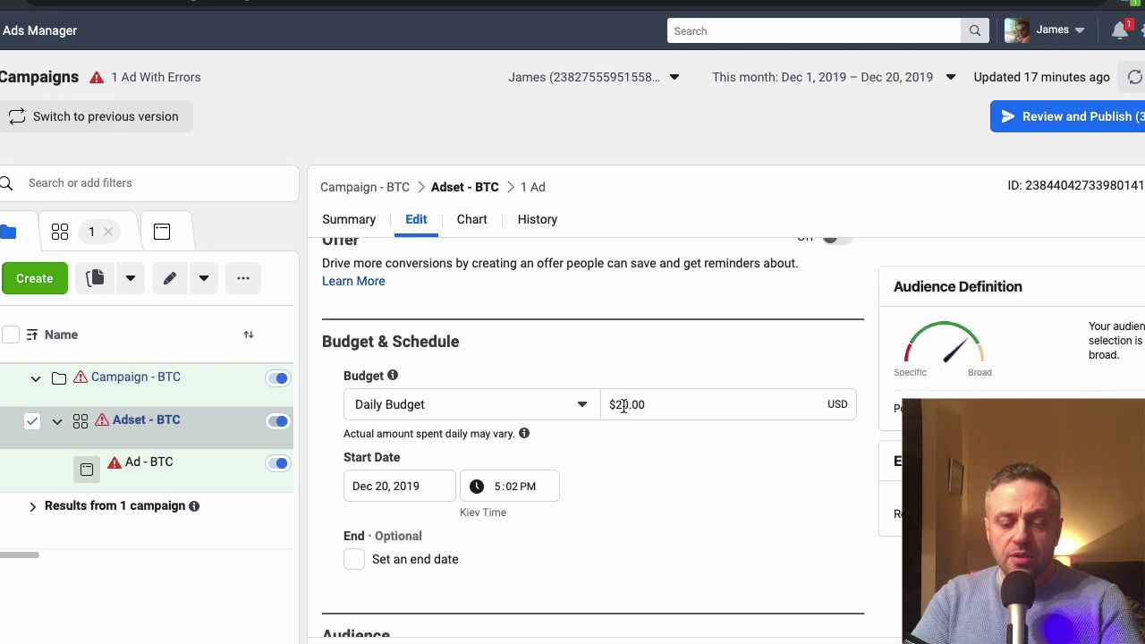
pyautogui.click(760, 402)
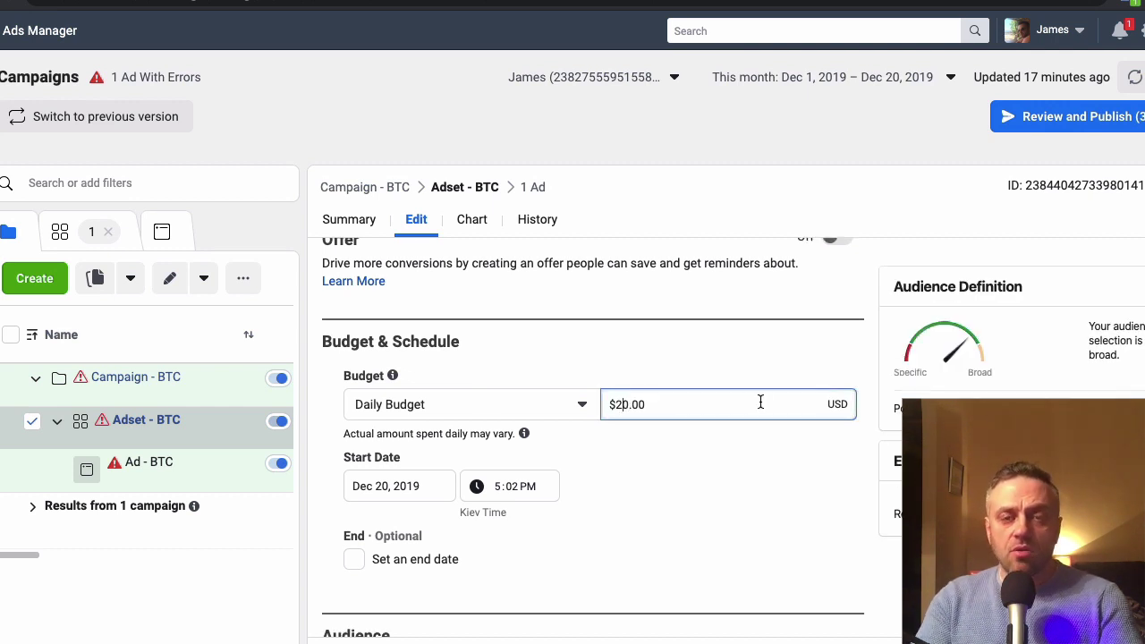
pyautogui.press('BackSpace')
pyautogui.write('1')
pyautogui.click(652, 442)
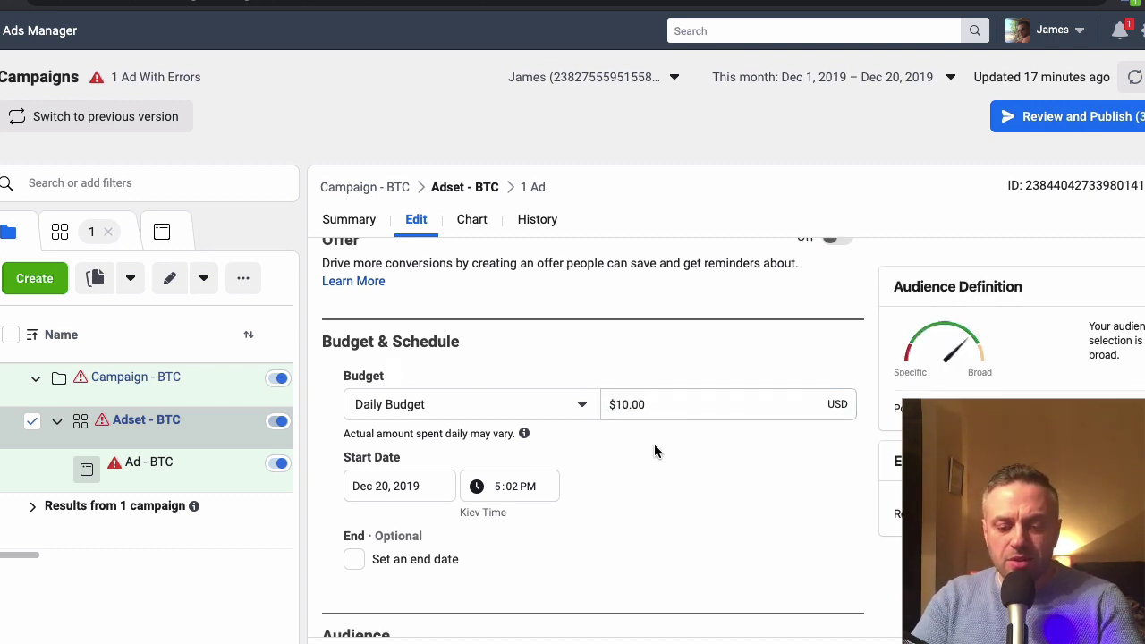
# Set the ad set's start date to Dec 21, 2019 at 12:00 AM.
pyautogui.click(396, 486)
pyautogui.click(533, 370)
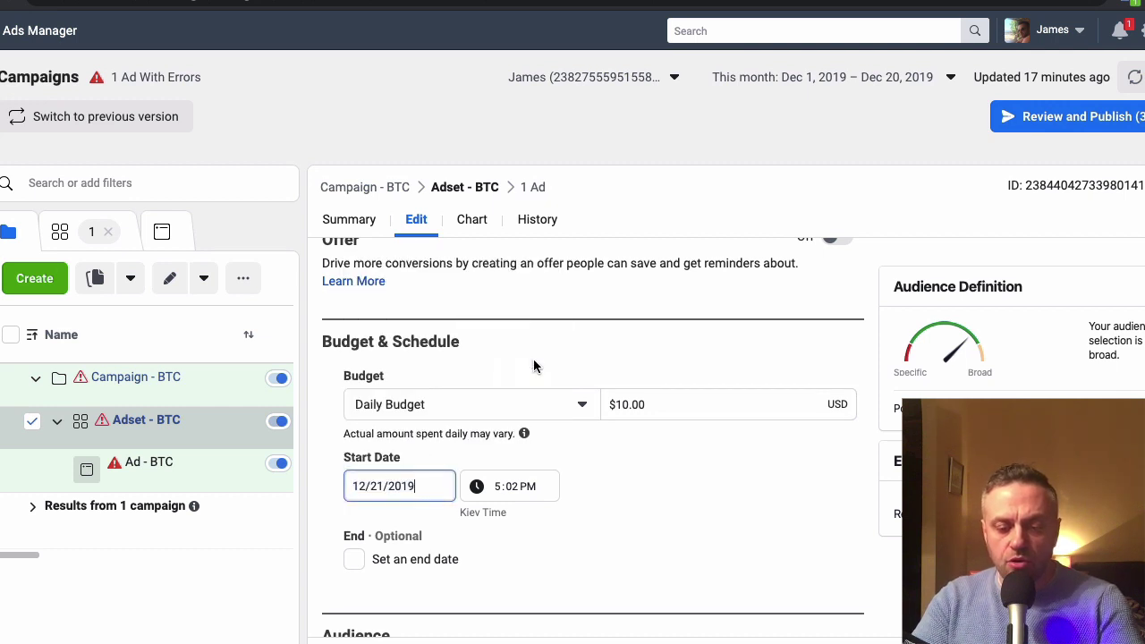
pyautogui.click(500, 485)
pyautogui.write('1220')
pyautogui.press('Tab')
pyautogui.write('a')
# Replace Ukraine with United States as the audience location, keeping everyone in this location.
pyautogui.scroll(-5, 622, 495)
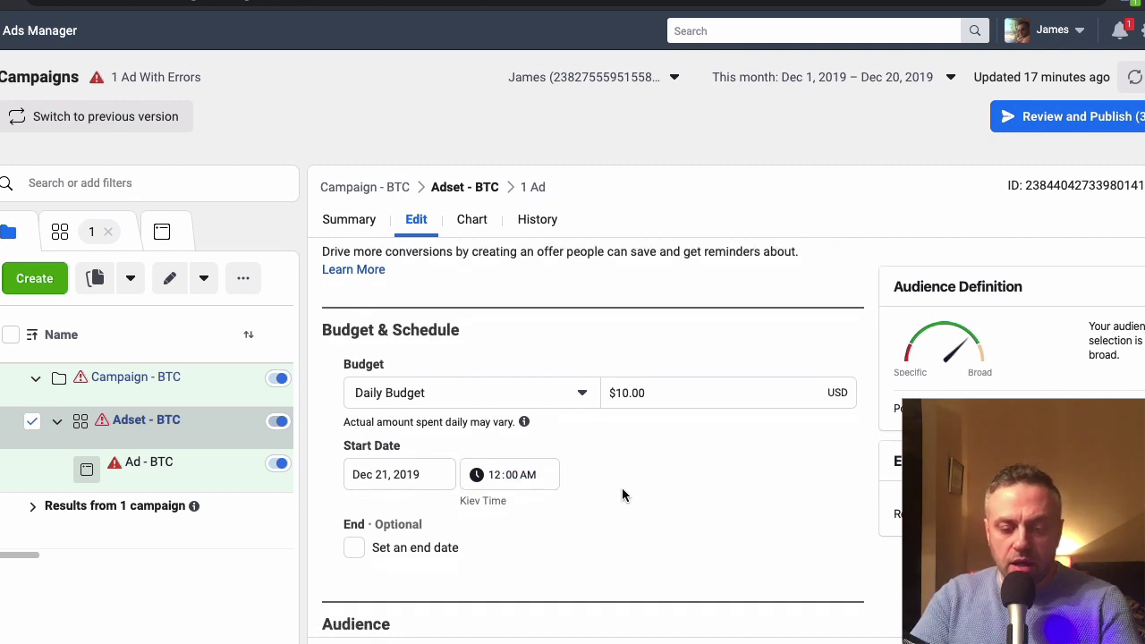
pyautogui.scroll(-2, 624, 494)
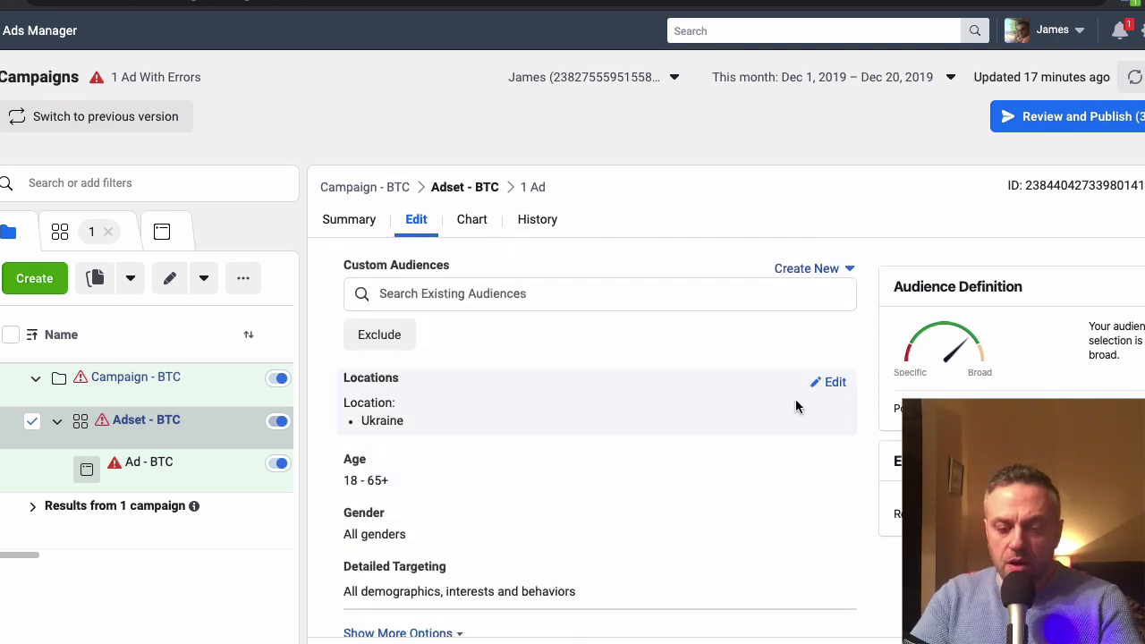
pyautogui.click(835, 383)
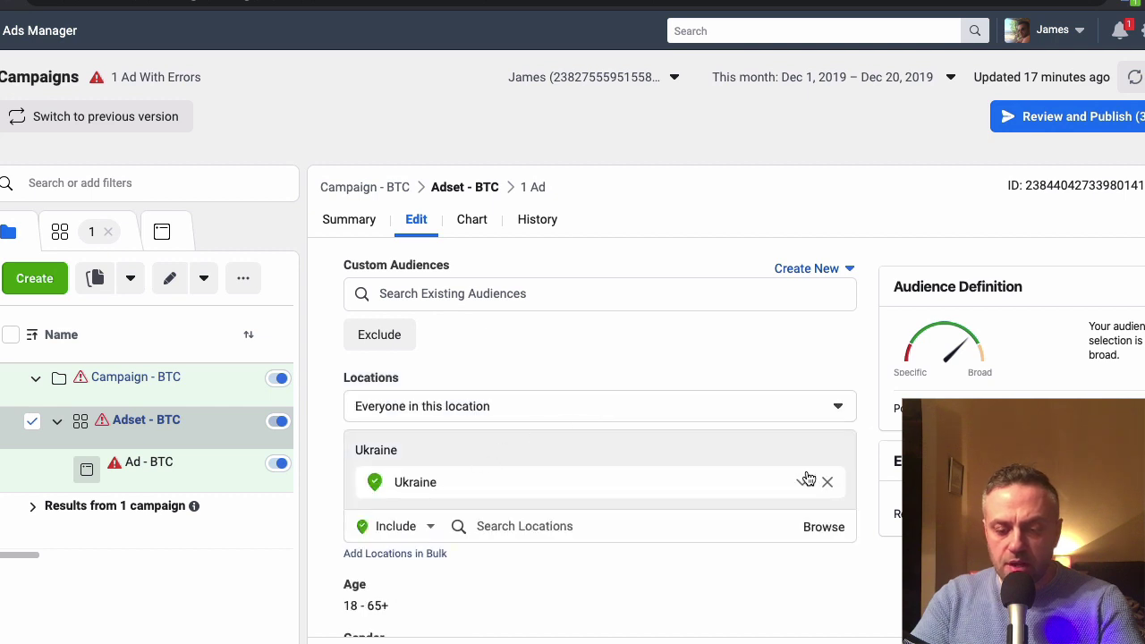
pyautogui.click(828, 483)
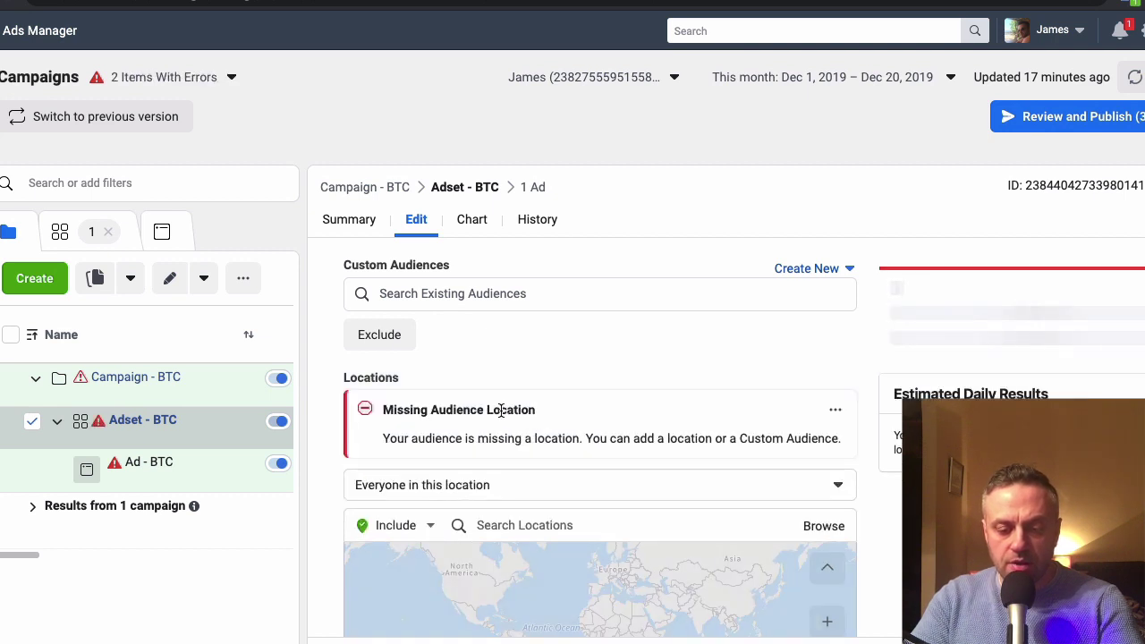
pyautogui.click(485, 485)
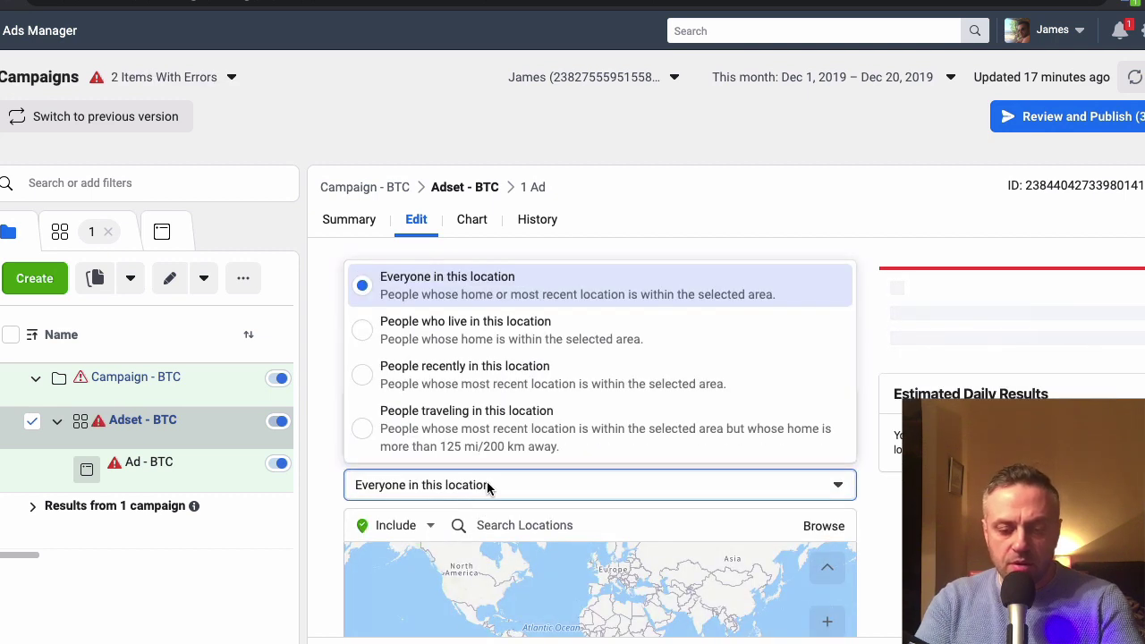
pyautogui.click(528, 528)
pyautogui.click(528, 528)
pyautogui.write('u')
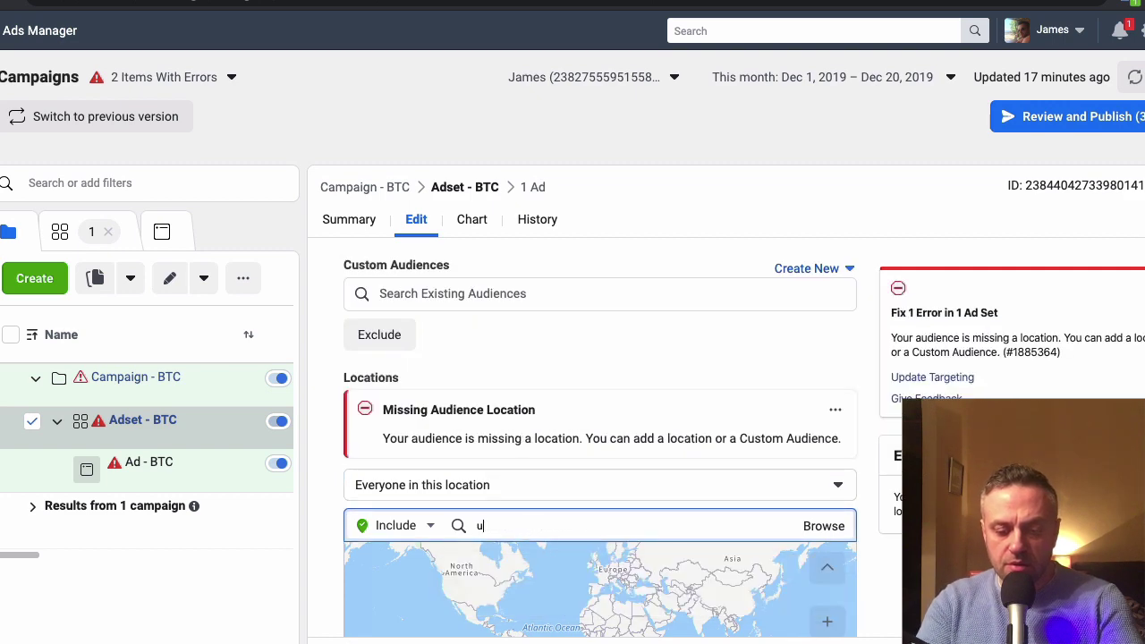
pyautogui.write('nited states')
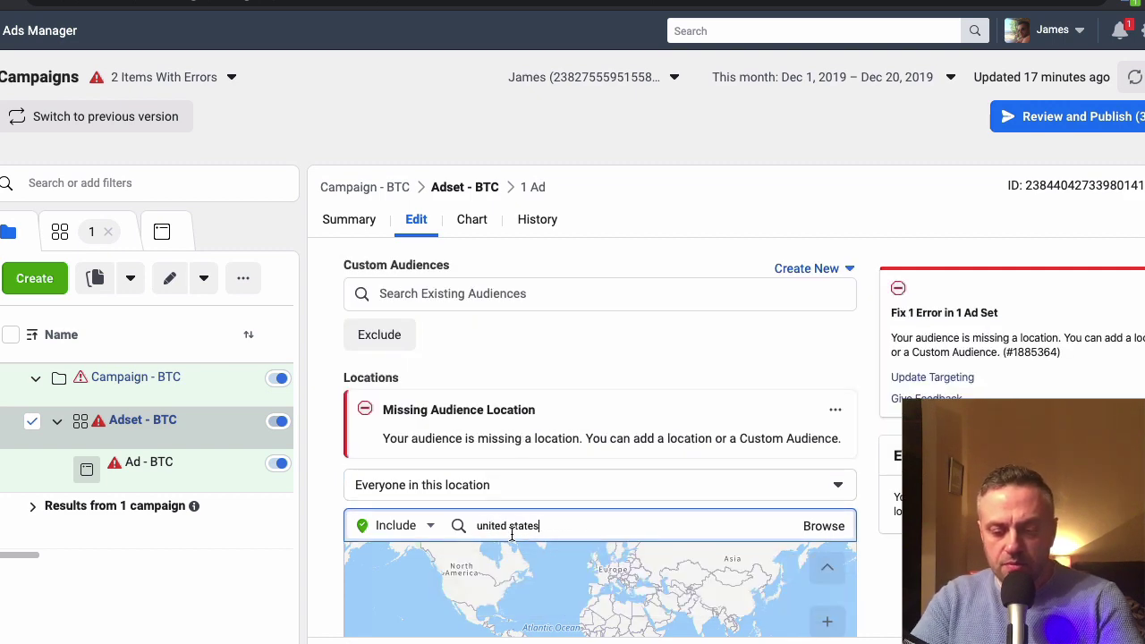
pyautogui.press('Return')
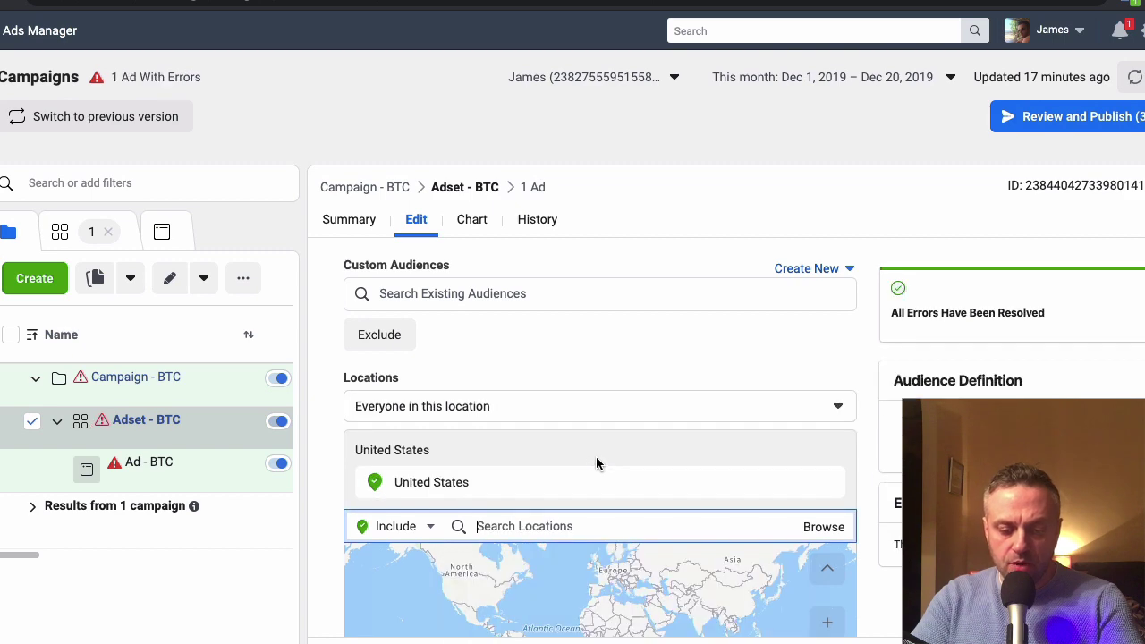
# Open the audience's detailed targeting for editing and add the Bitcoin interest.
pyautogui.scroll(-5, 604, 375)
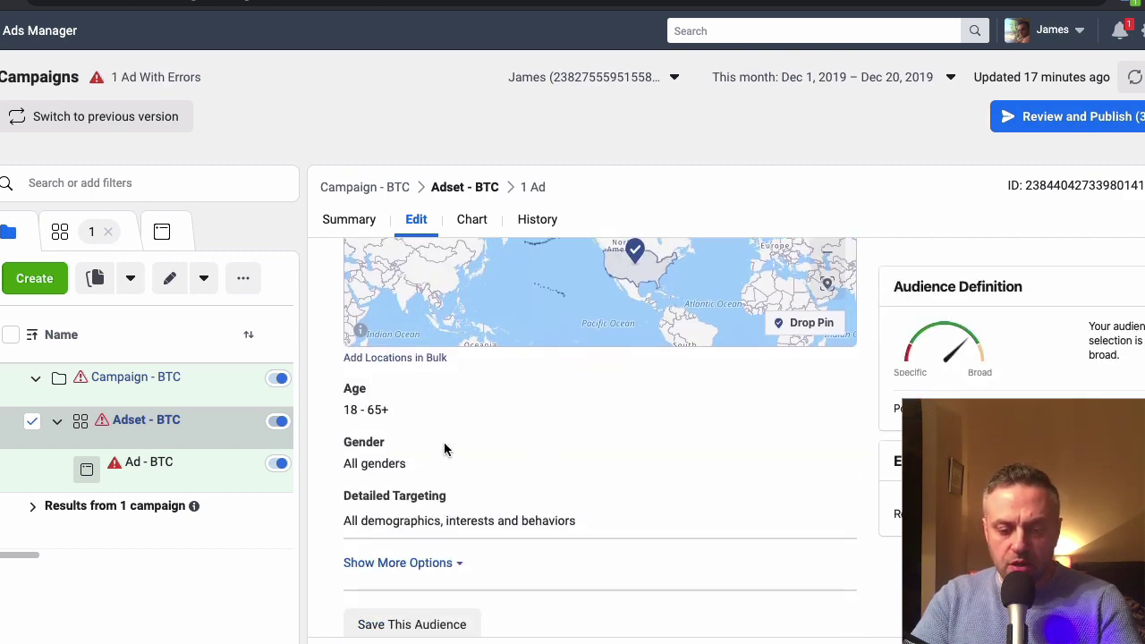
pyautogui.scroll(-2, 665, 419)
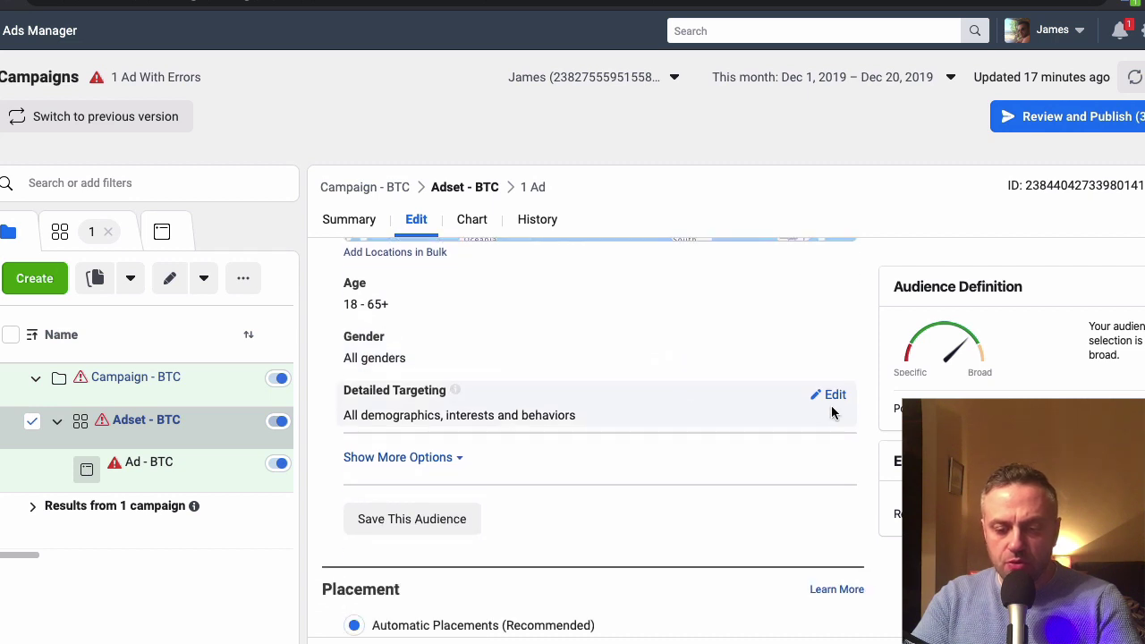
pyautogui.click(840, 398)
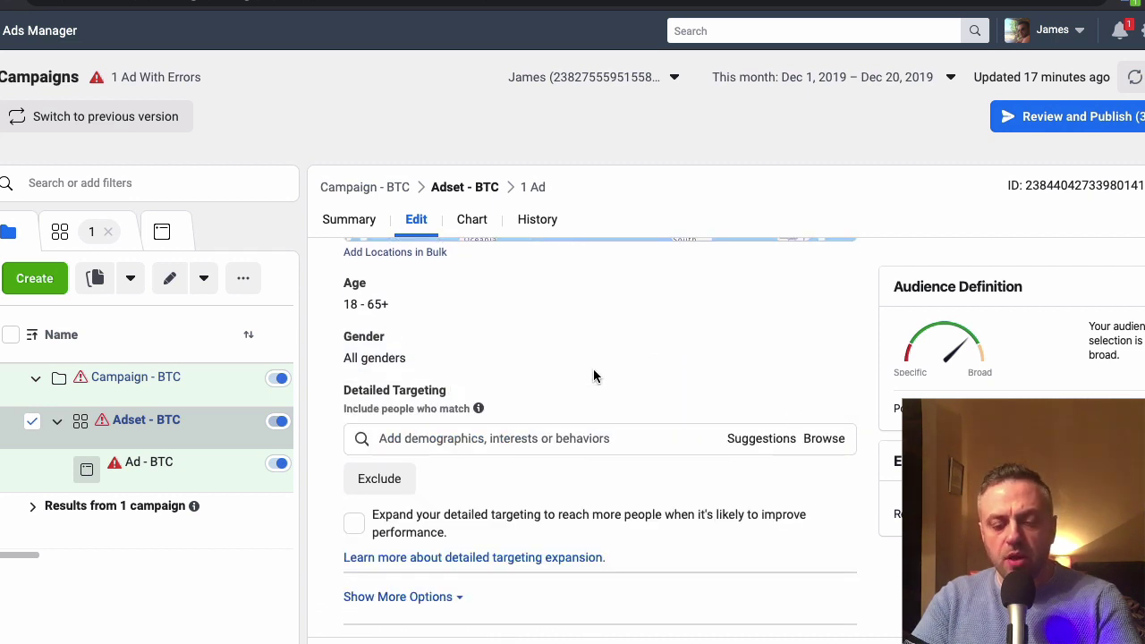
pyautogui.scroll(-1, 593, 371)
pyautogui.click(522, 408)
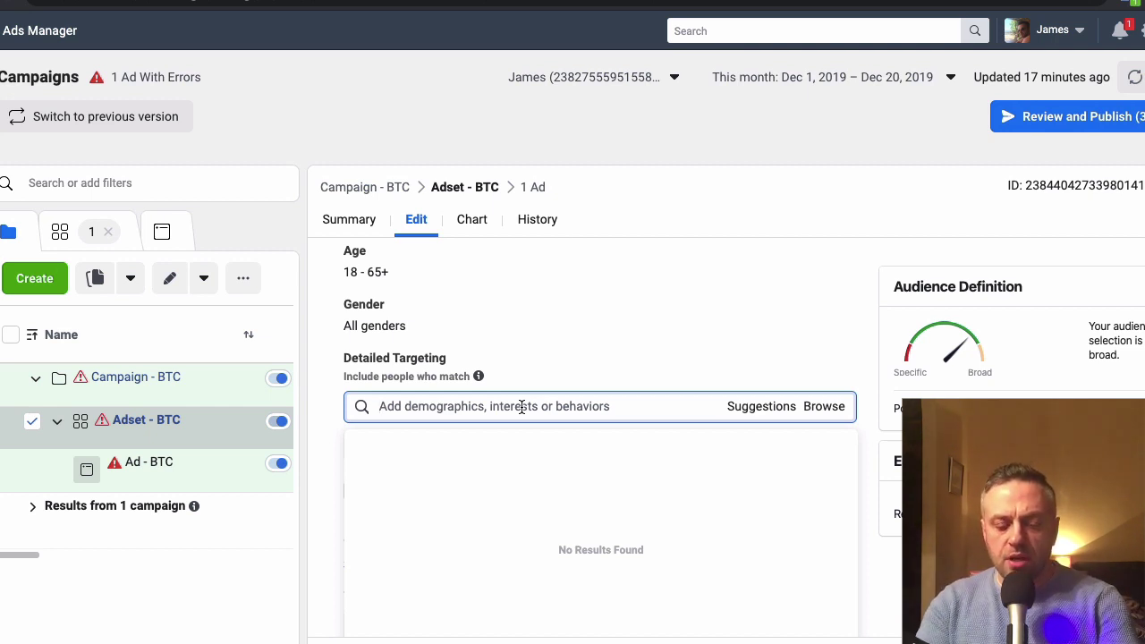
pyautogui.write('bitcoin')
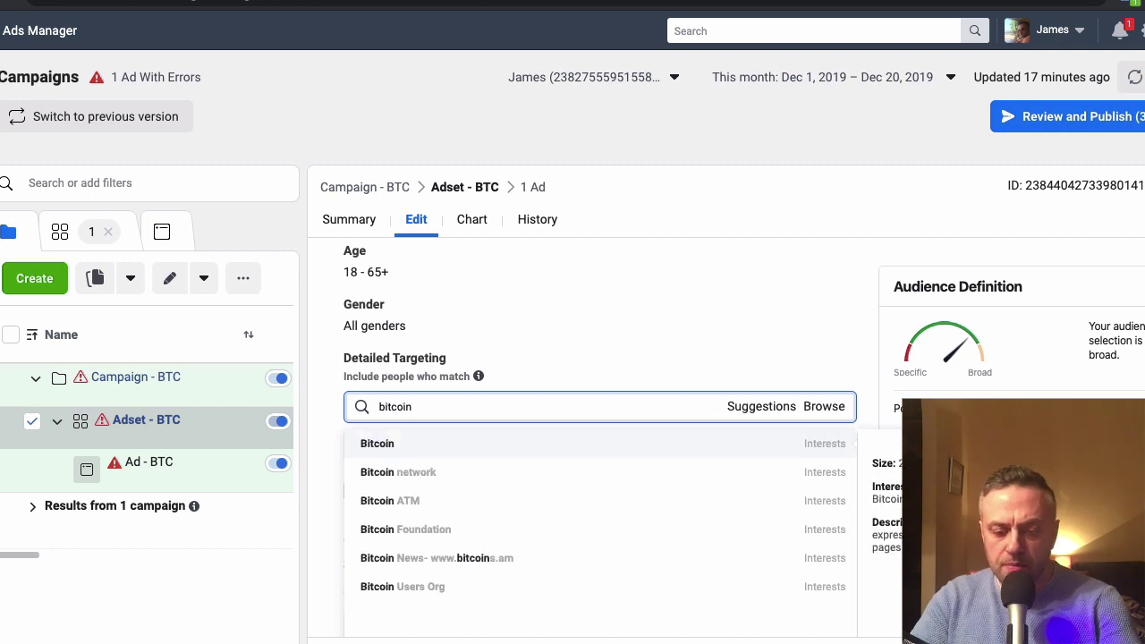
pyautogui.click(465, 448)
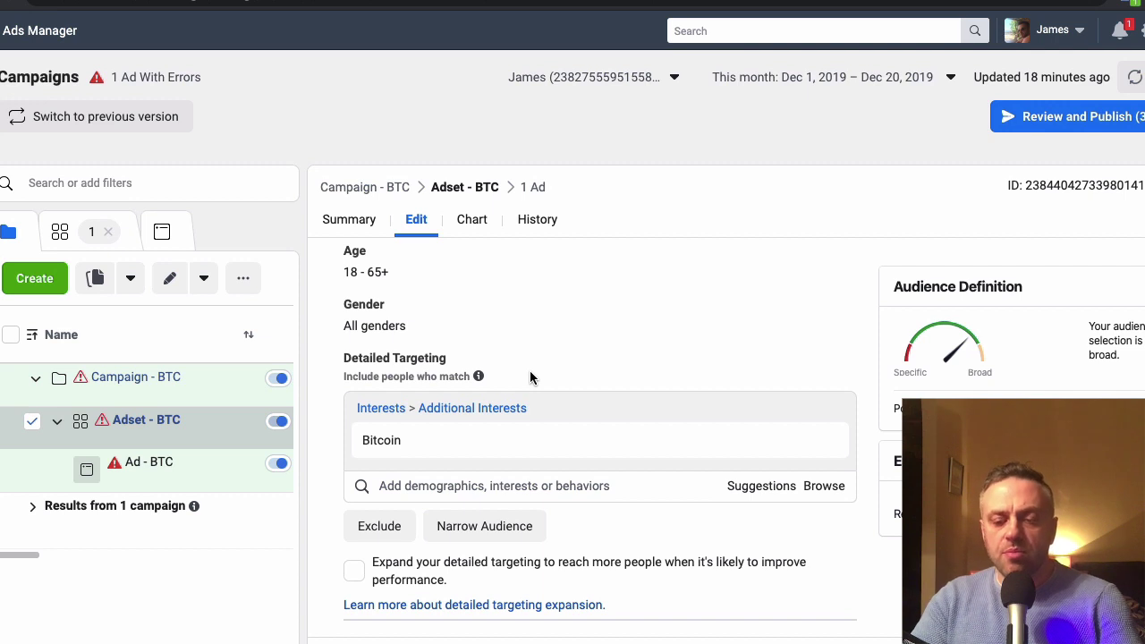
# Remove the Bitcoin interest from detailed targeting and add it again.
pyautogui.moveTo(801, 448)
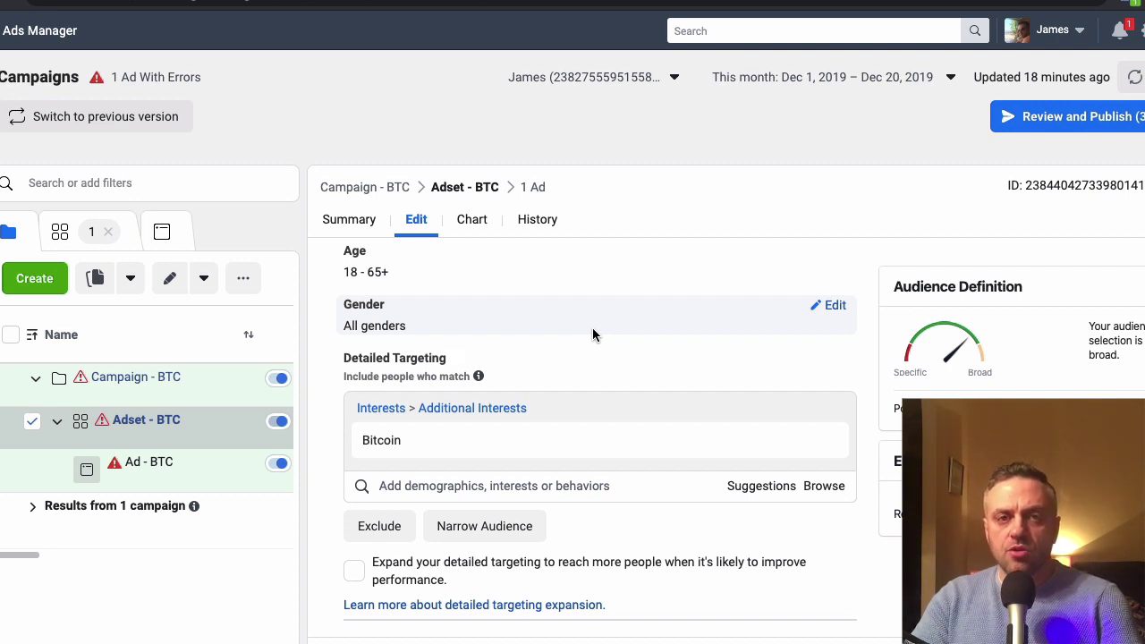
pyautogui.moveTo(544, 434)
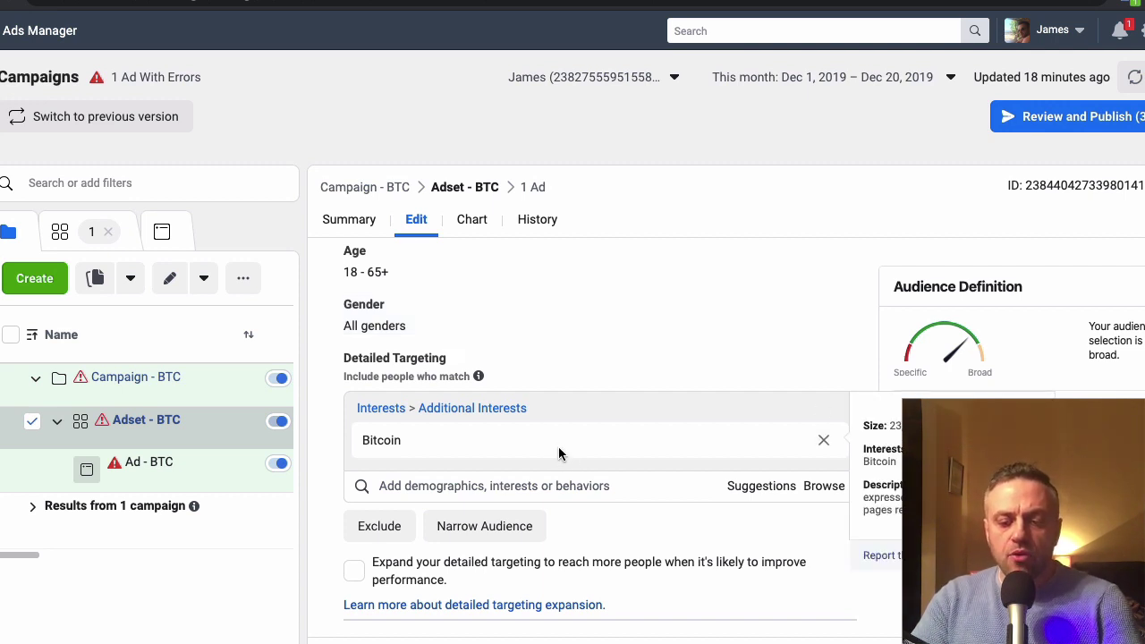
pyautogui.moveTo(129, 435)
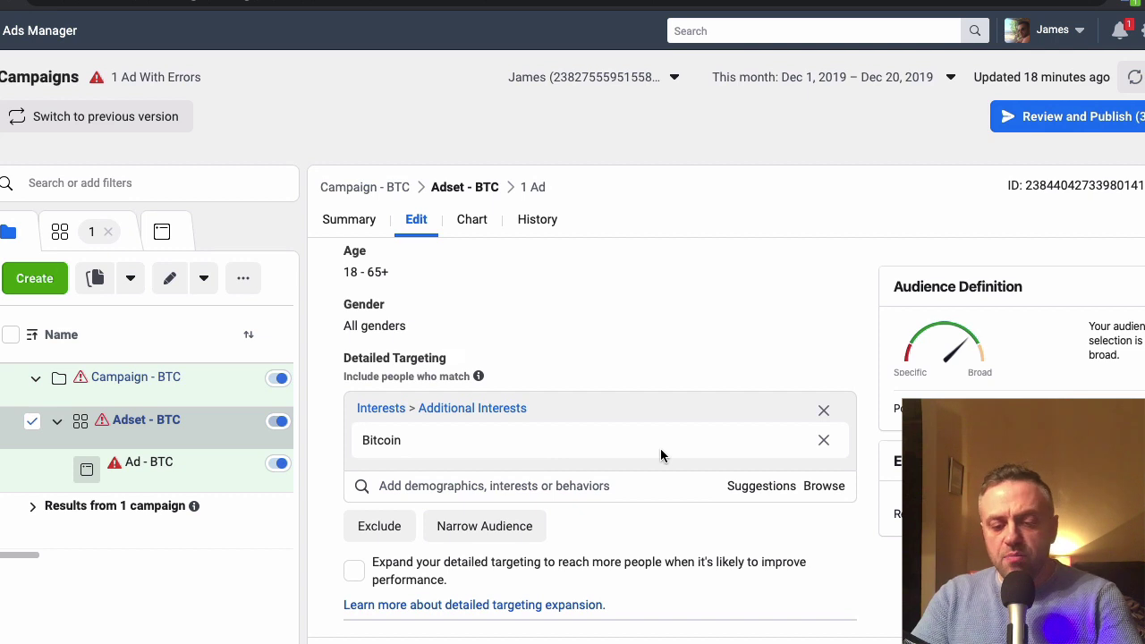
pyautogui.click(586, 486)
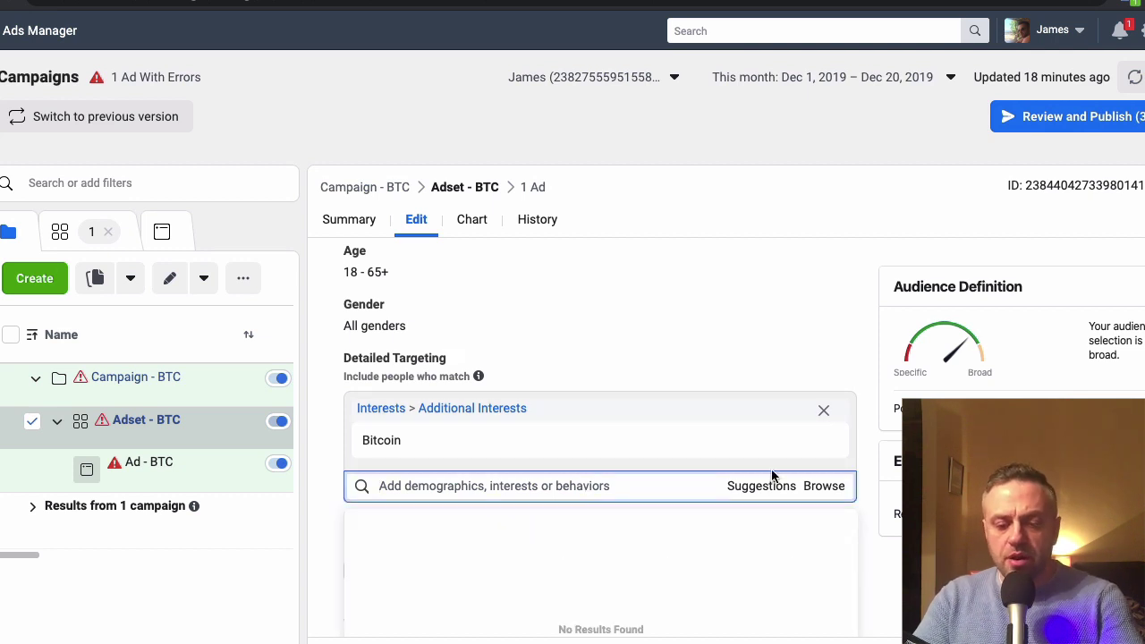
pyautogui.click(824, 411)
pyautogui.click(481, 407)
pyautogui.write('bitcoin')
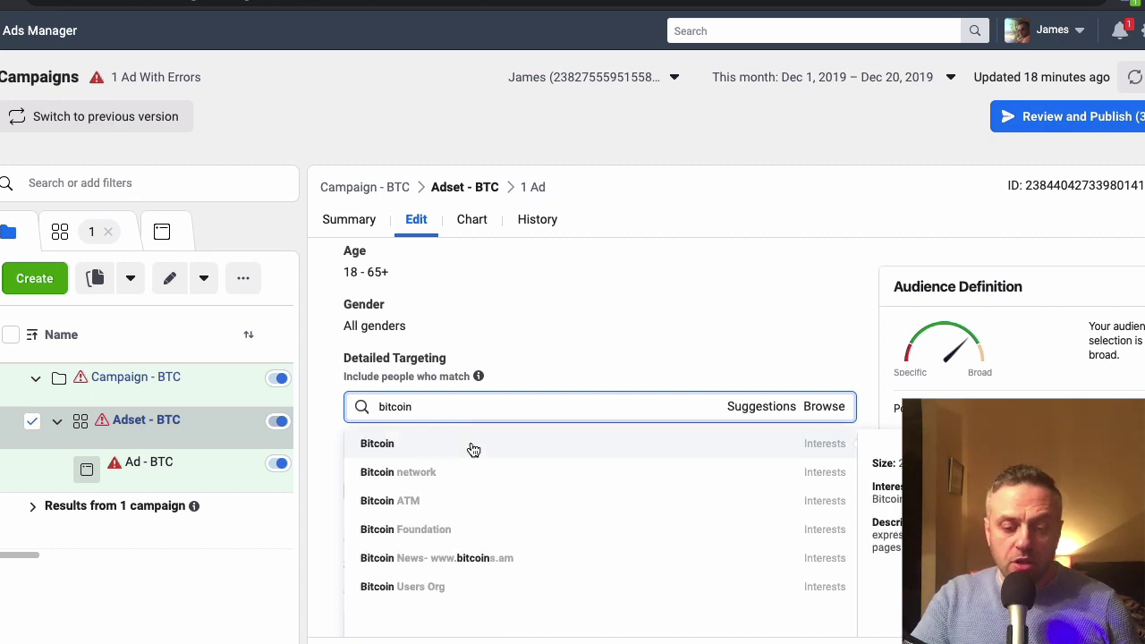
pyautogui.click(469, 448)
# Add Cryptocurrency from the suggested interests and remove Bitcoin from the detailed targeting.
pyautogui.click(761, 489)
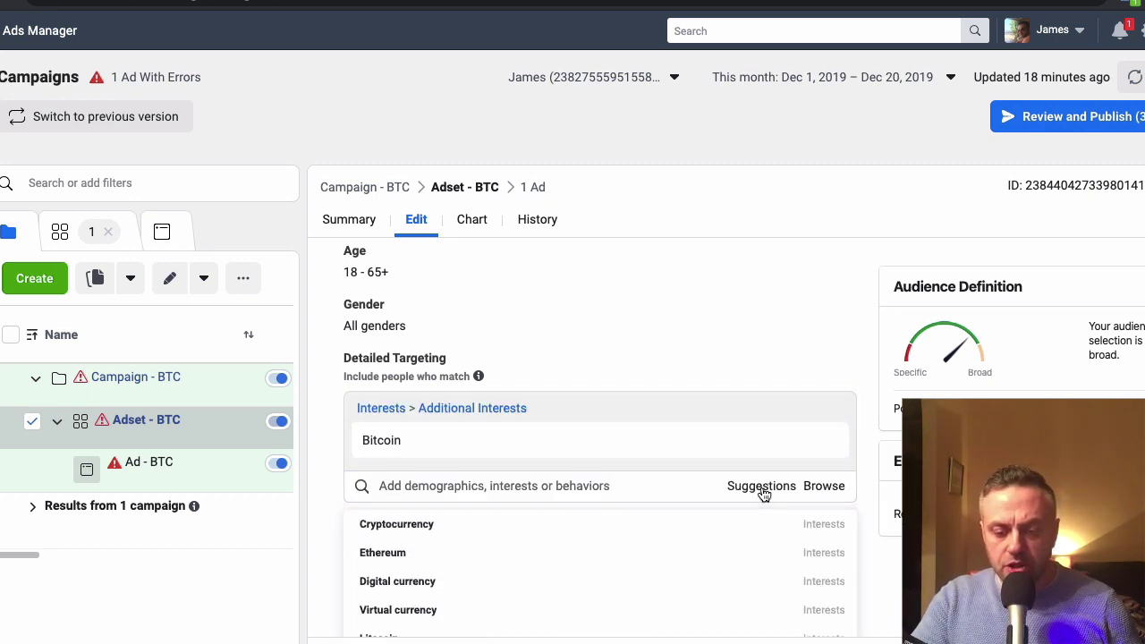
pyautogui.scroll(-2, 657, 358)
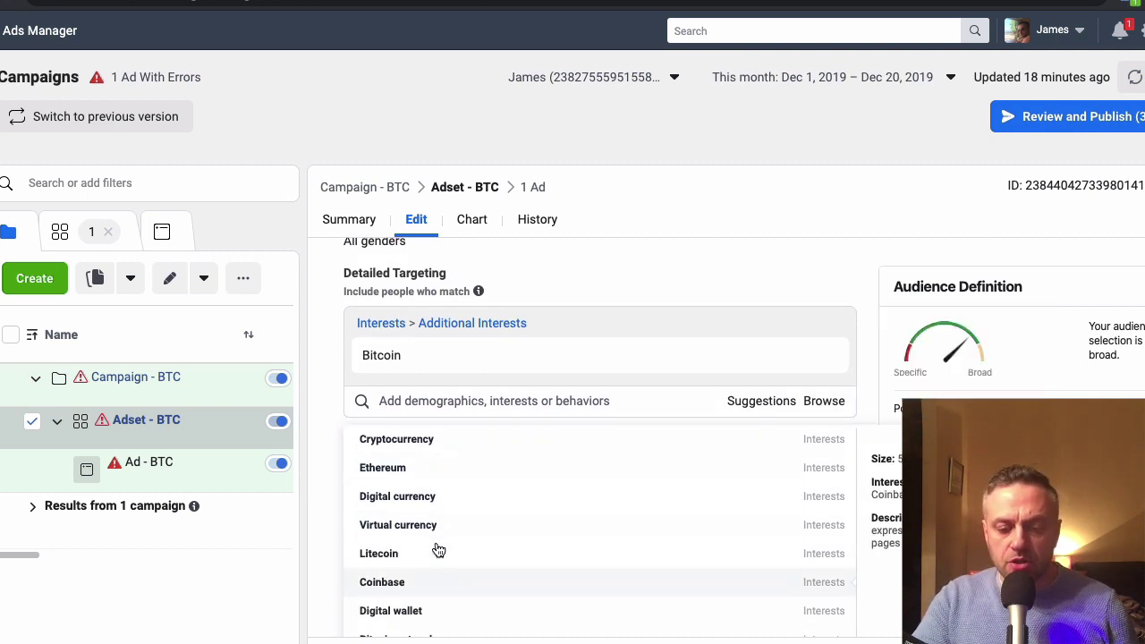
pyautogui.click(580, 438)
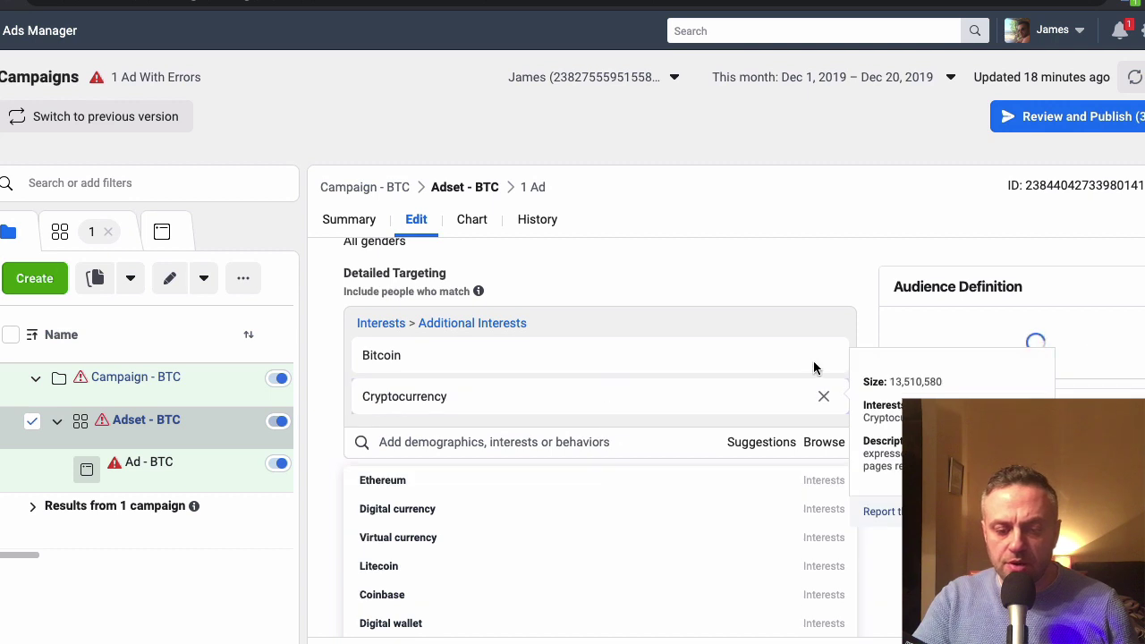
pyautogui.click(825, 358)
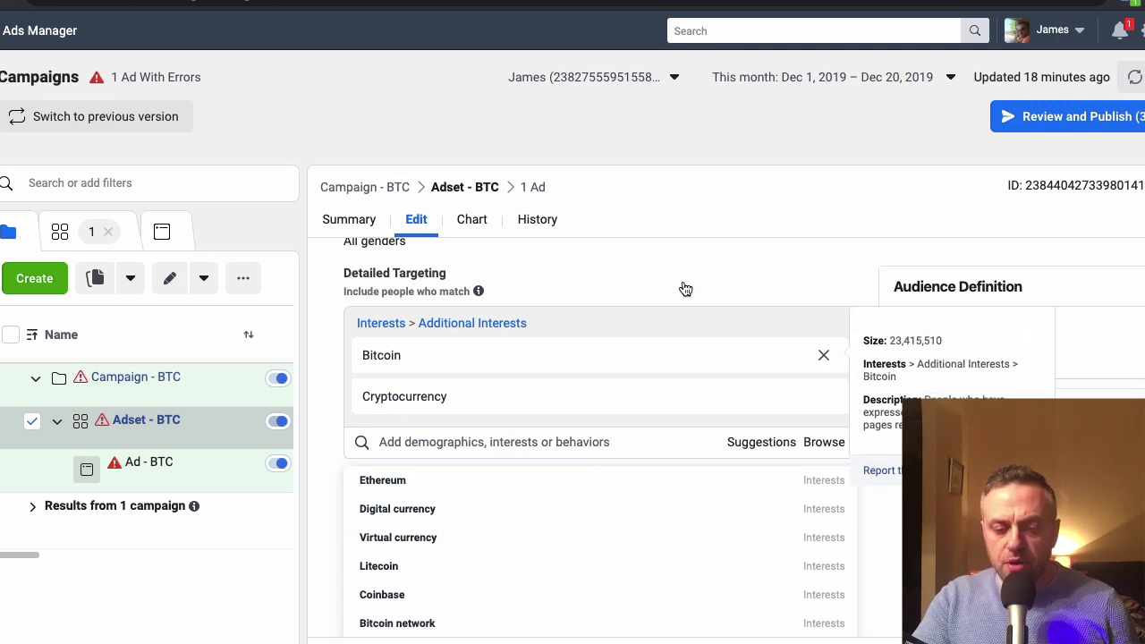
pyautogui.click(629, 281)
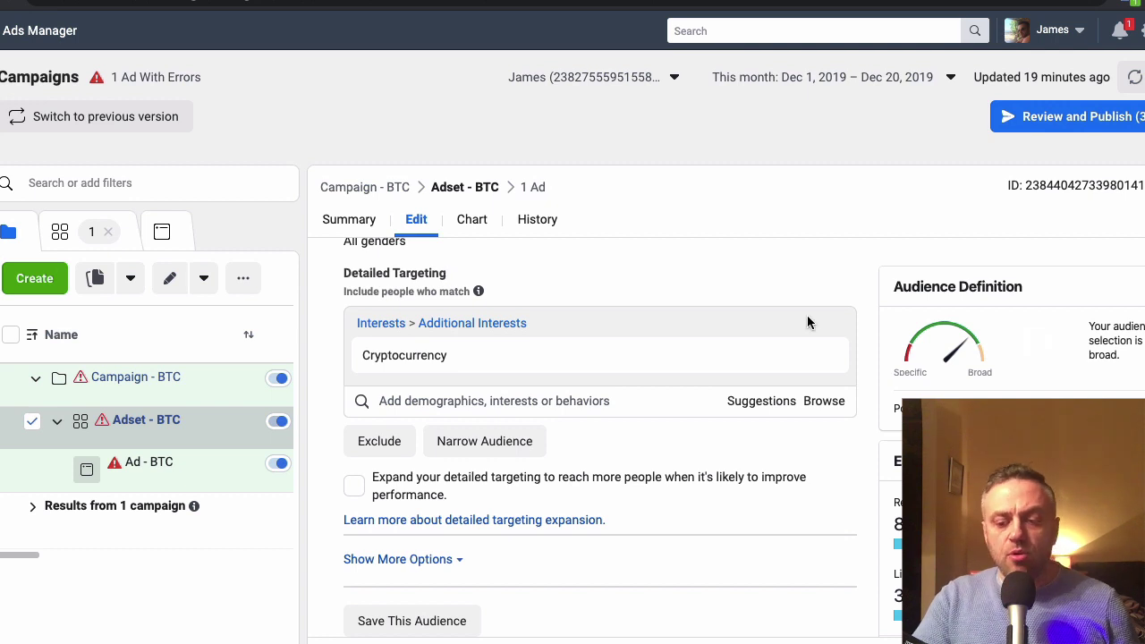
# Switch the ad set to manually edited placements and keep only Facebook News Feed among the Feeds placements.
pyautogui.scroll(-3, 747, 298)
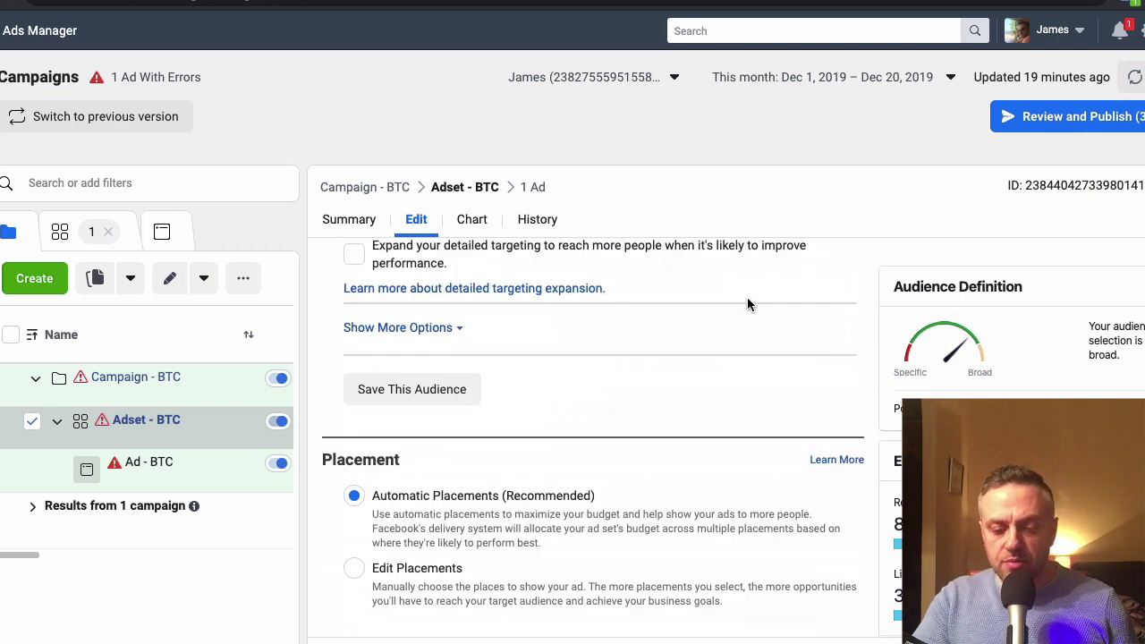
pyautogui.click(324, 553)
pyautogui.scroll(-1, 323, 551)
pyautogui.scroll(-6, 324, 555)
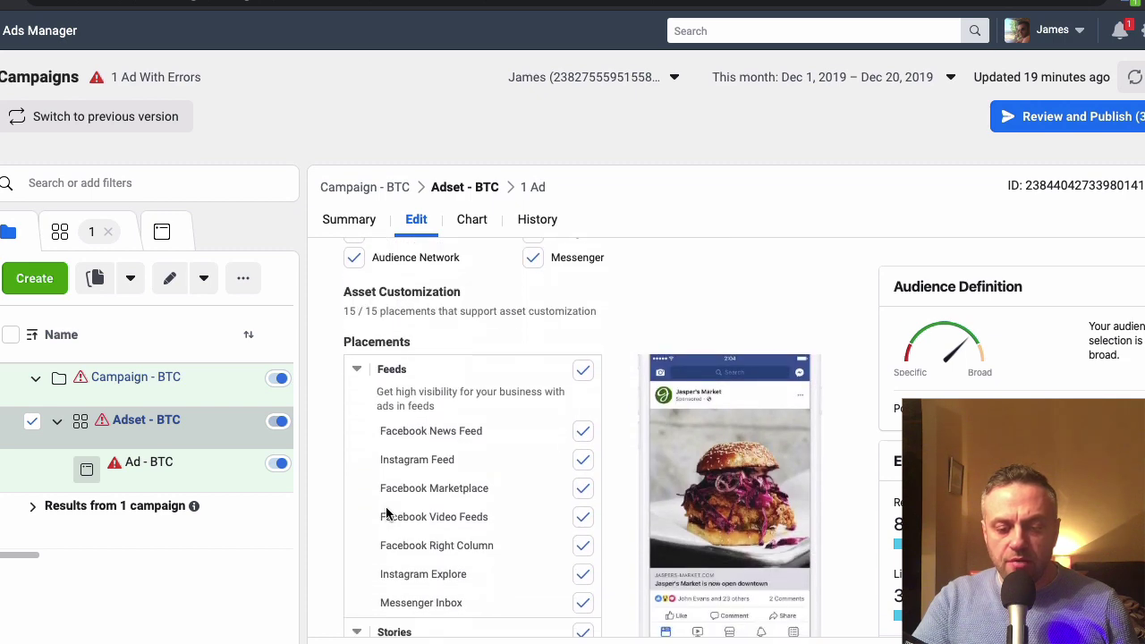
pyautogui.click(583, 374)
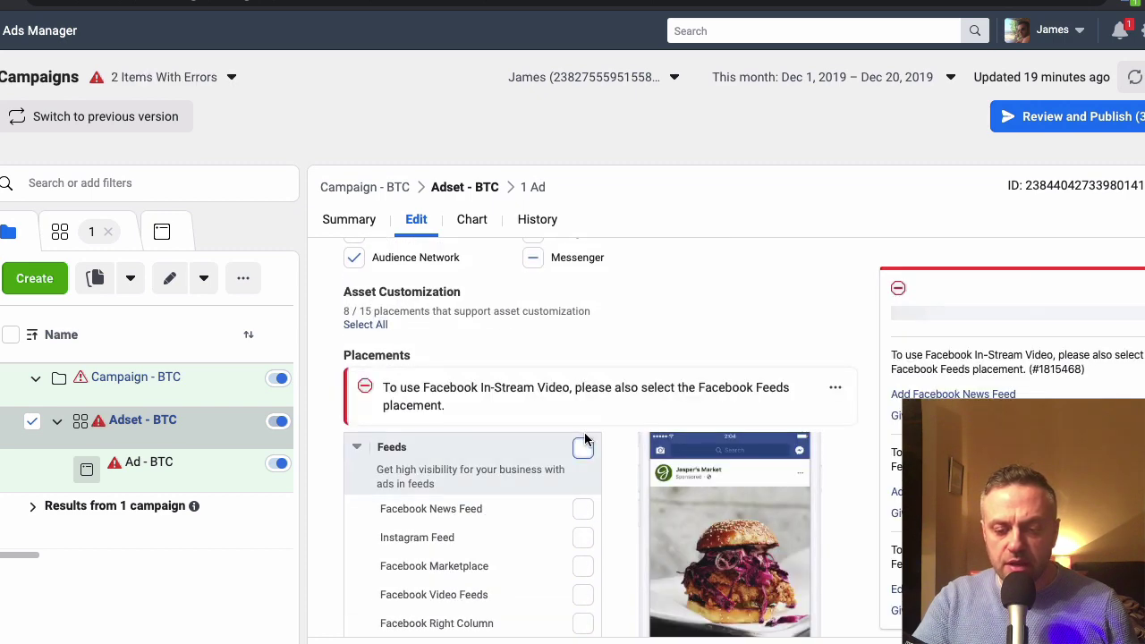
pyautogui.click(584, 509)
# Exclude the Stories, In-Stream, Search, In-Article, and Apps and Sites placement groups from the ad set.
pyautogui.scroll(-3, 329, 494)
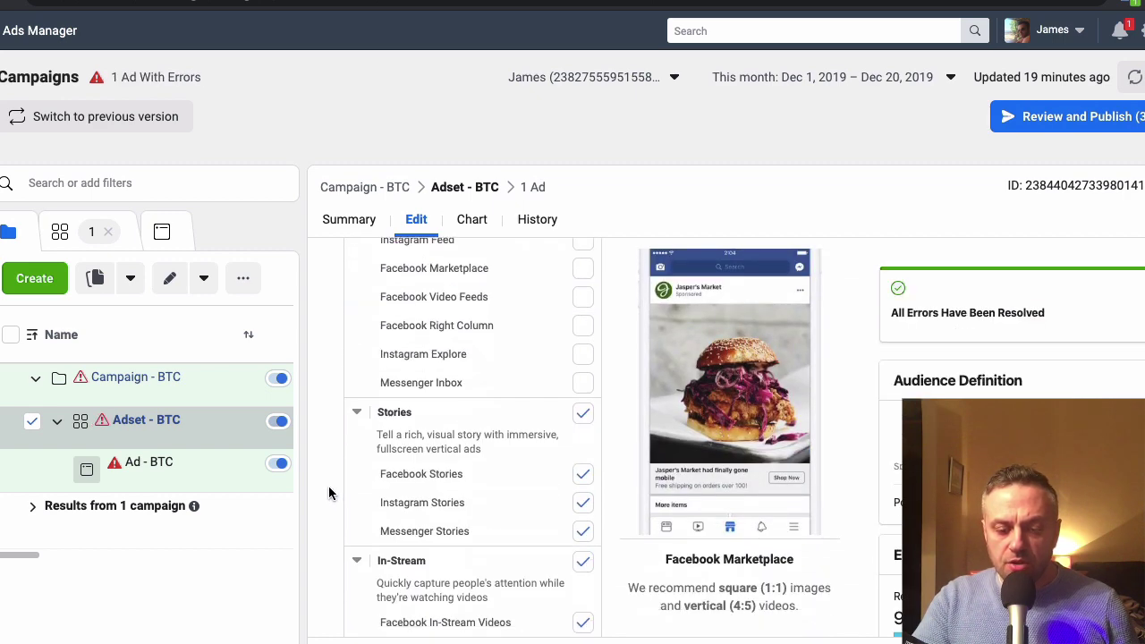
pyautogui.click(584, 403)
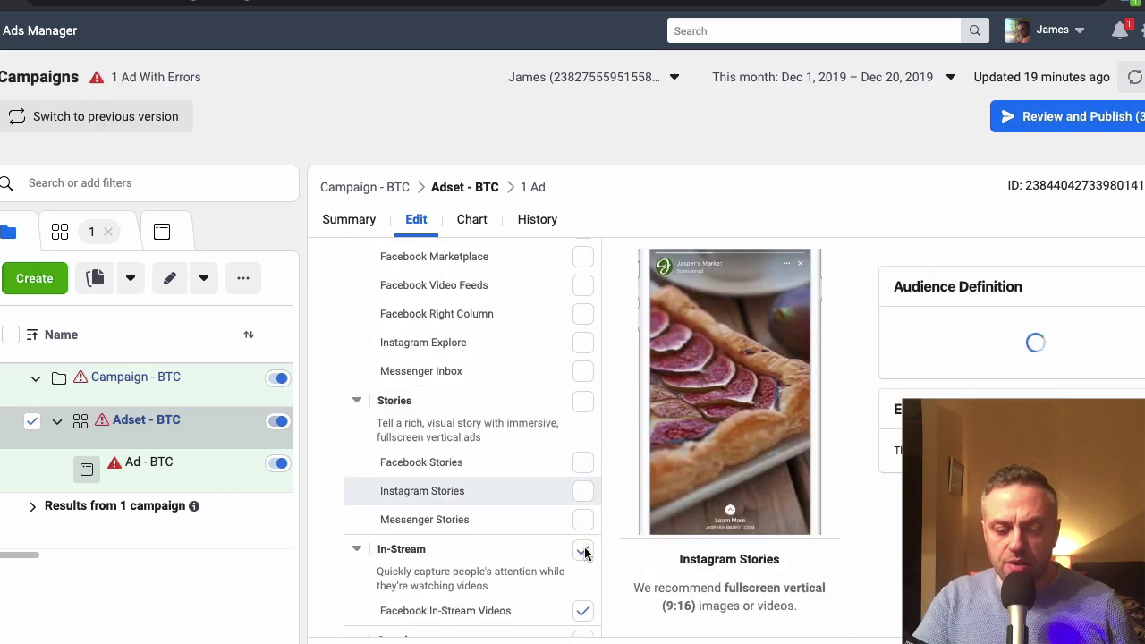
pyautogui.click(584, 552)
pyautogui.scroll(-2, 319, 505)
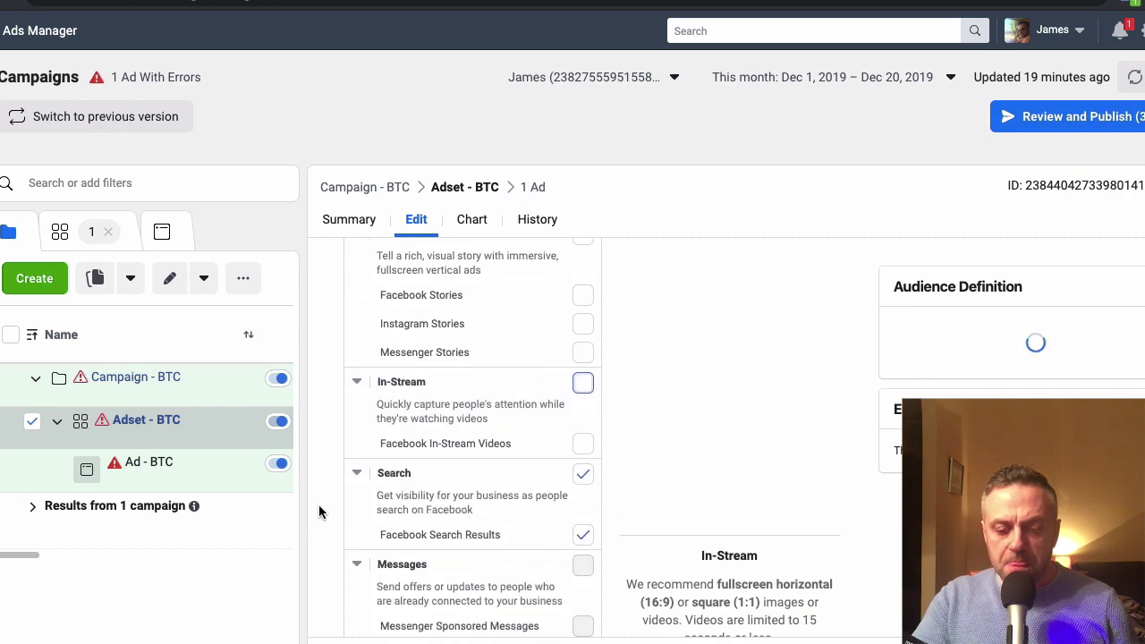
pyautogui.click(582, 447)
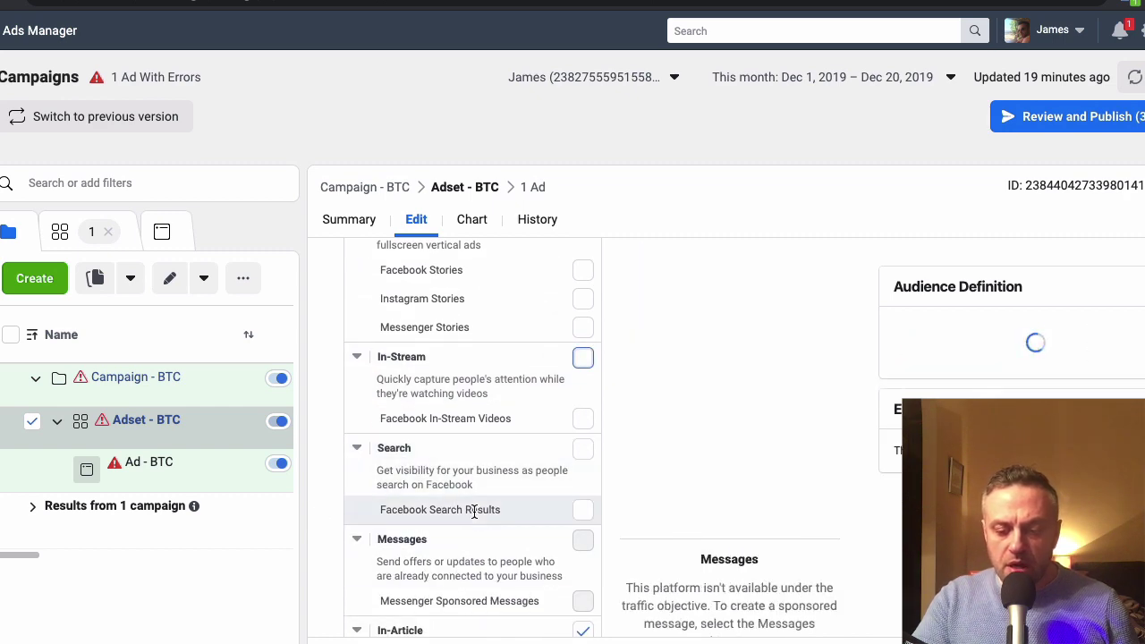
pyautogui.scroll(-1, 474, 511)
pyautogui.click(583, 560)
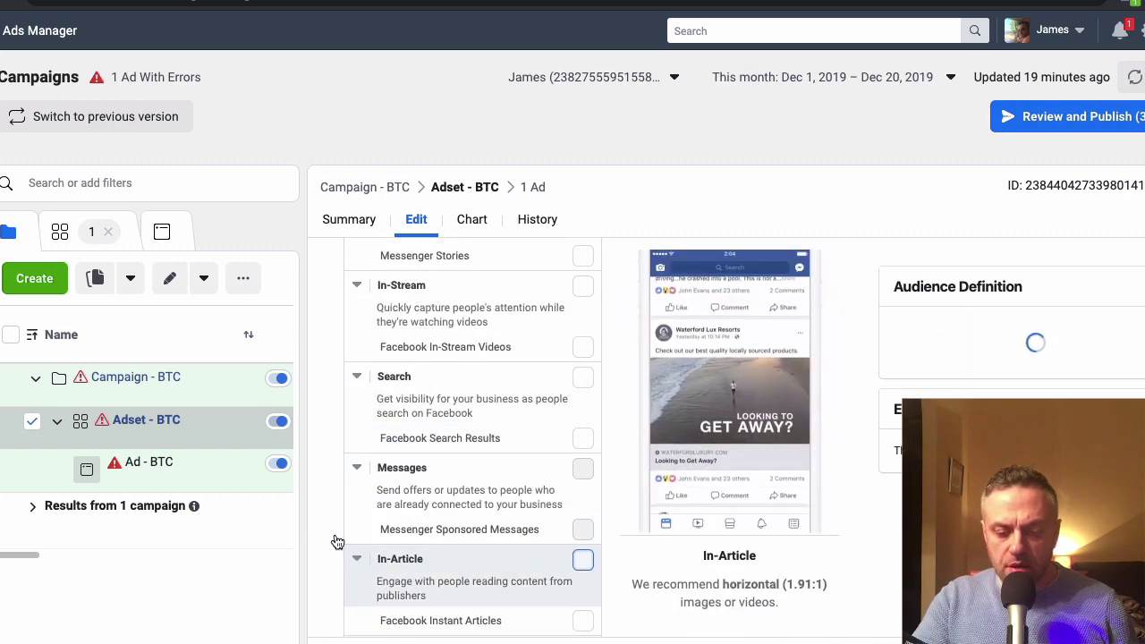
pyautogui.scroll(-4, 334, 537)
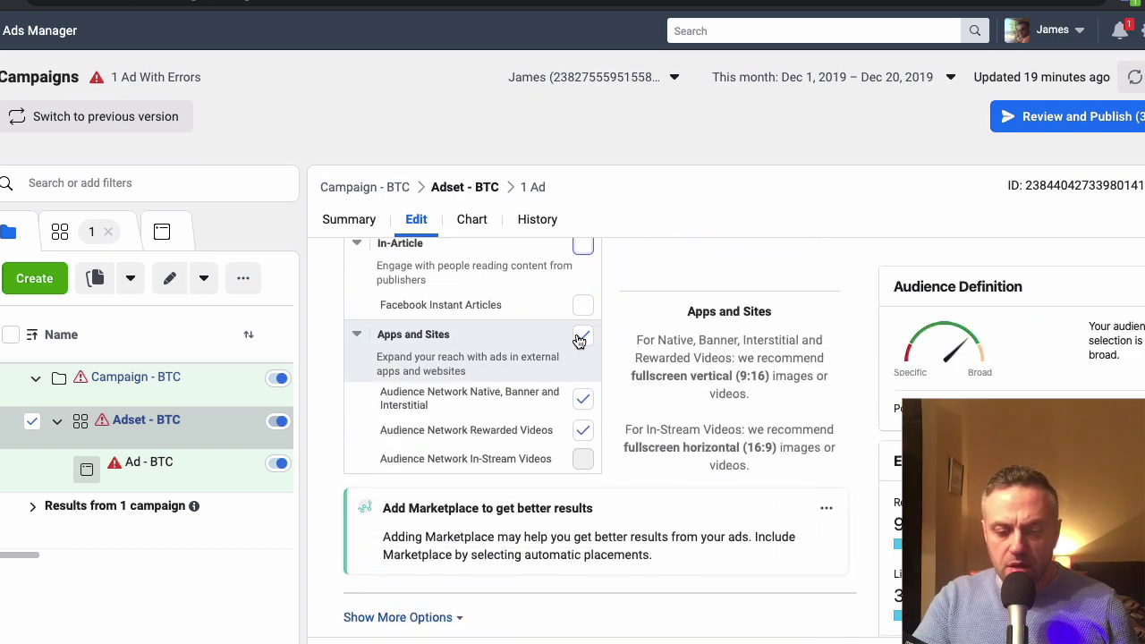
pyautogui.click(582, 336)
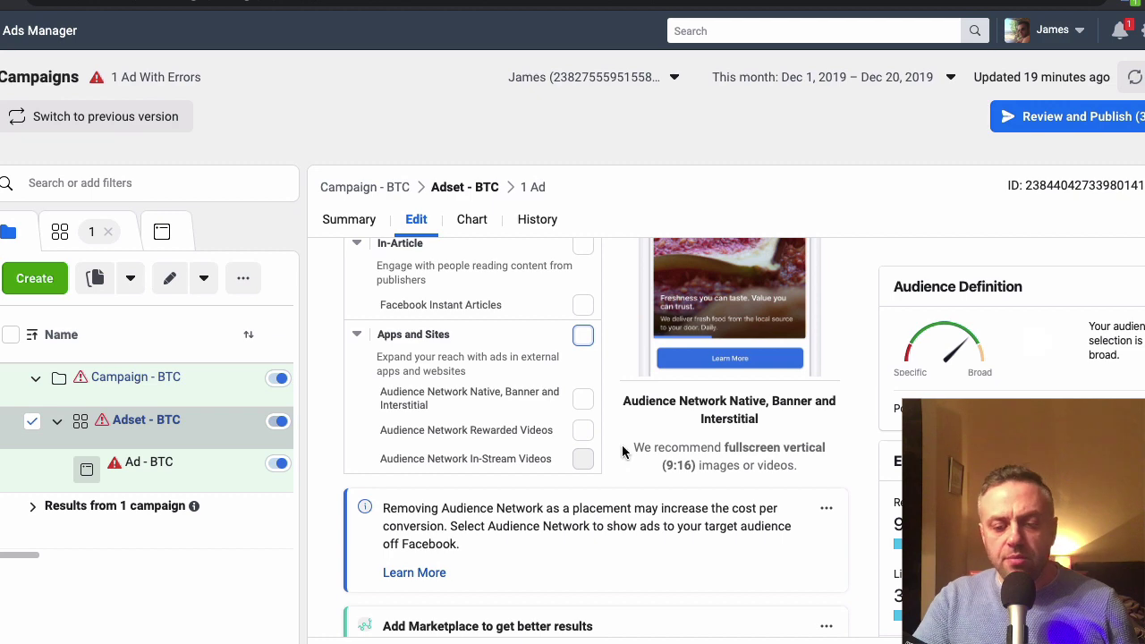
# Examine the suggested interests related to Cryptocurrency in the ad set's detailed targeting, including the audience sizes of individual suggestions.
pyautogui.scroll(4, 326, 400)
pyautogui.scroll(3, 326, 400)
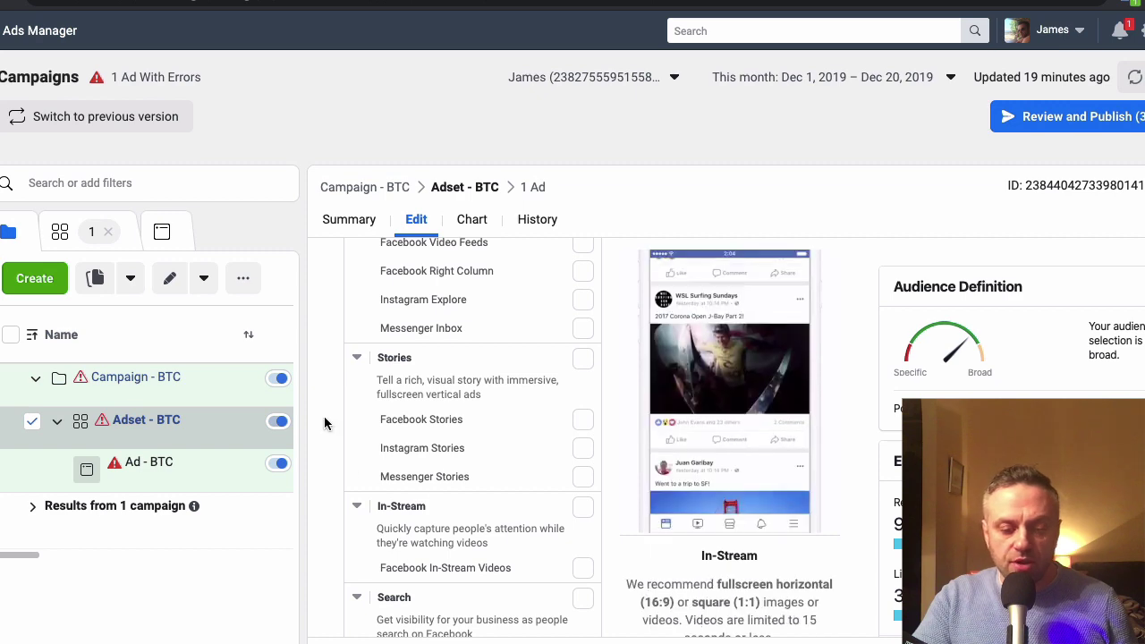
pyautogui.scroll(15, 324, 421)
pyautogui.scroll(-10, 324, 421)
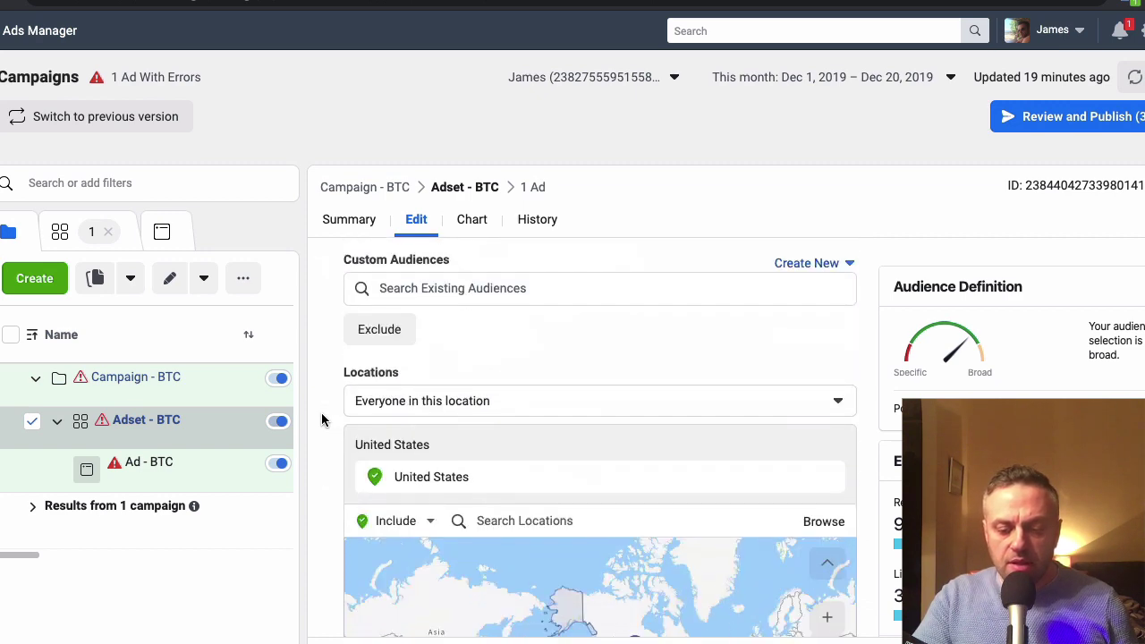
pyautogui.scroll(5, 324, 420)
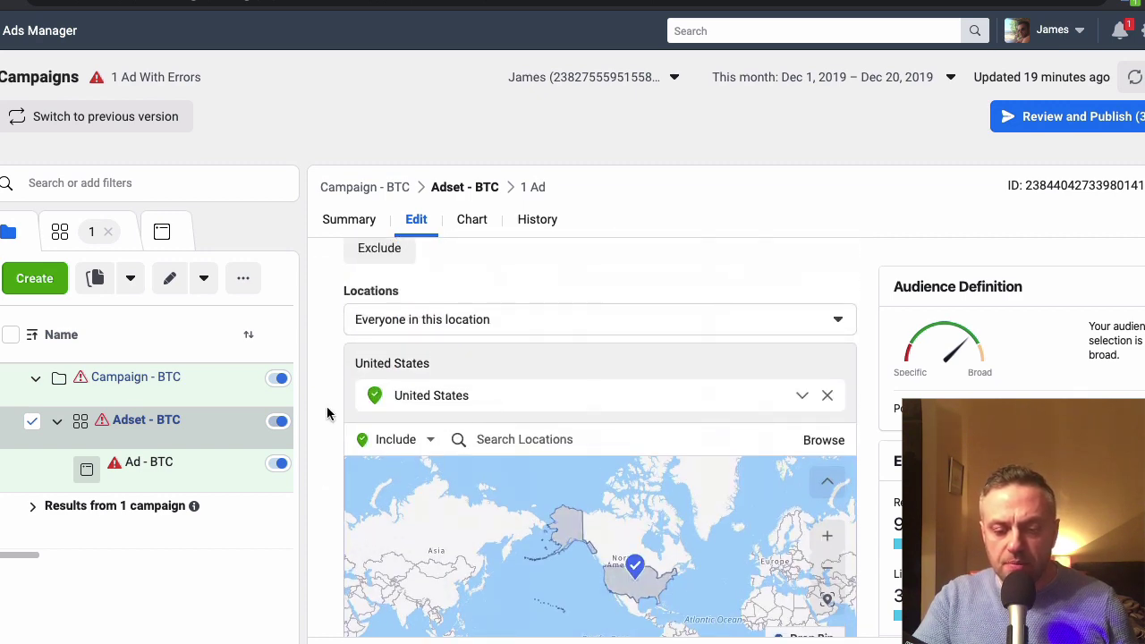
pyautogui.scroll(-5, 328, 408)
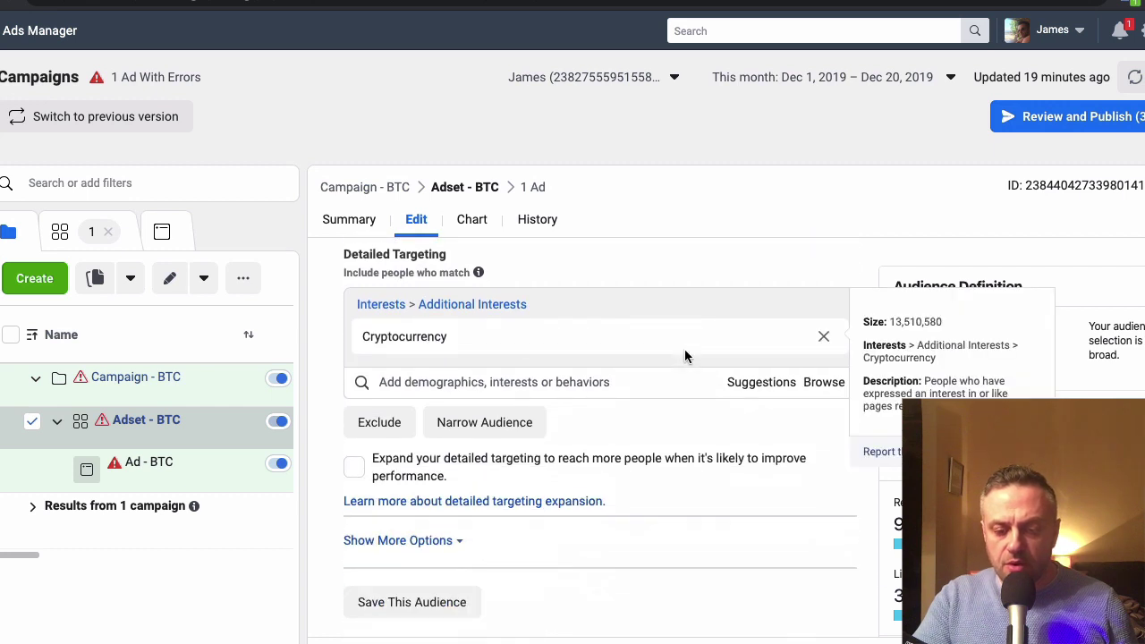
pyautogui.click(762, 384)
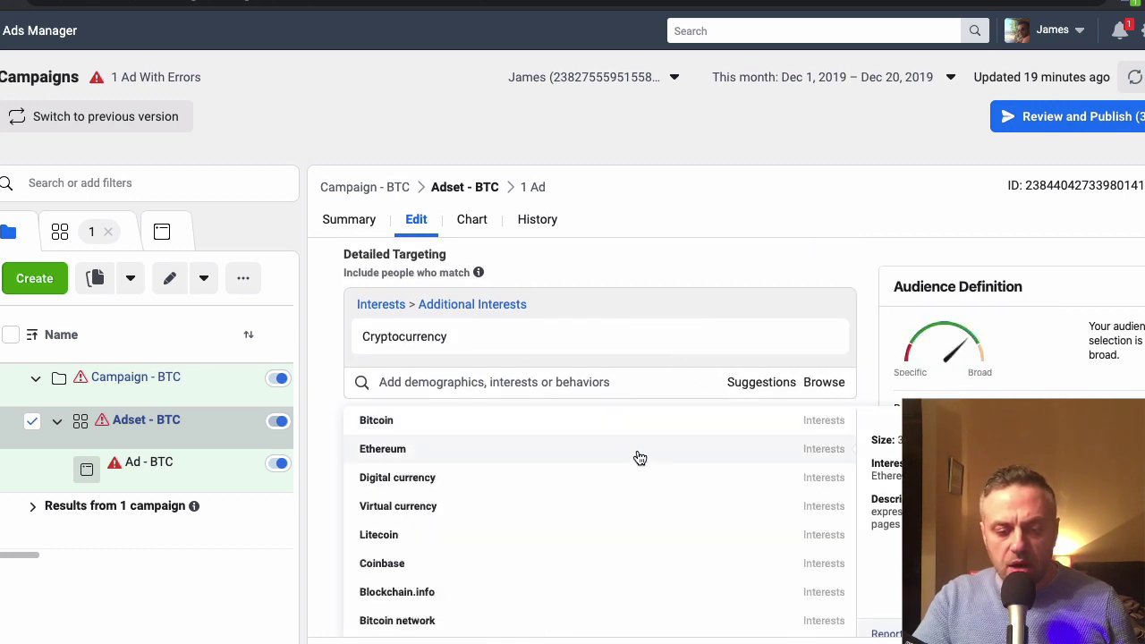
pyautogui.scroll(-2, 608, 536)
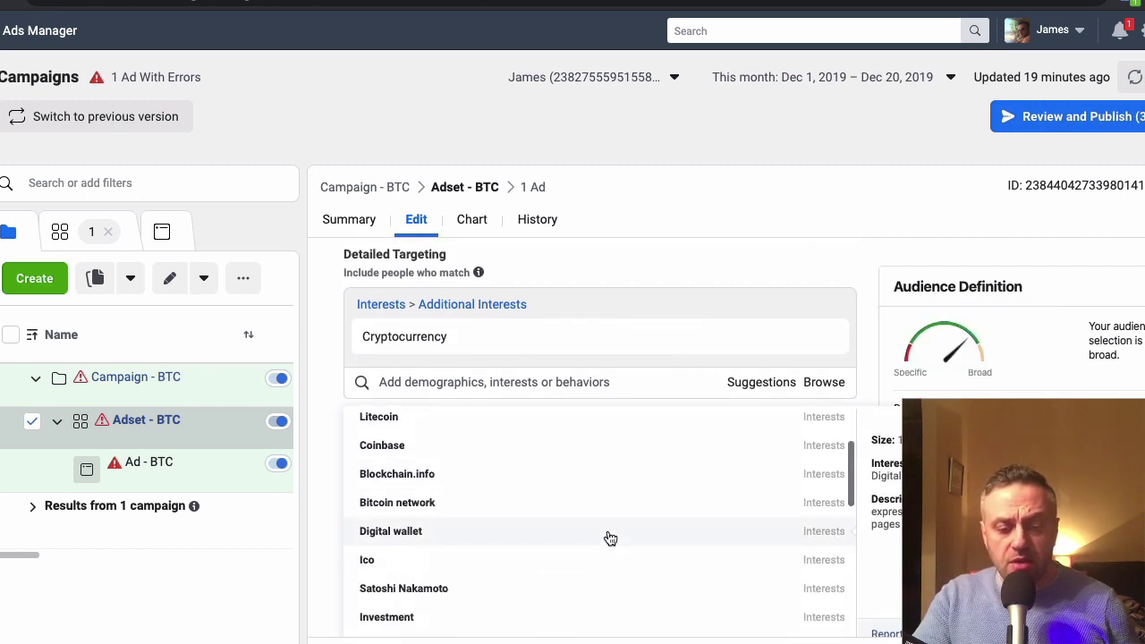
pyautogui.scroll(-3, 582, 588)
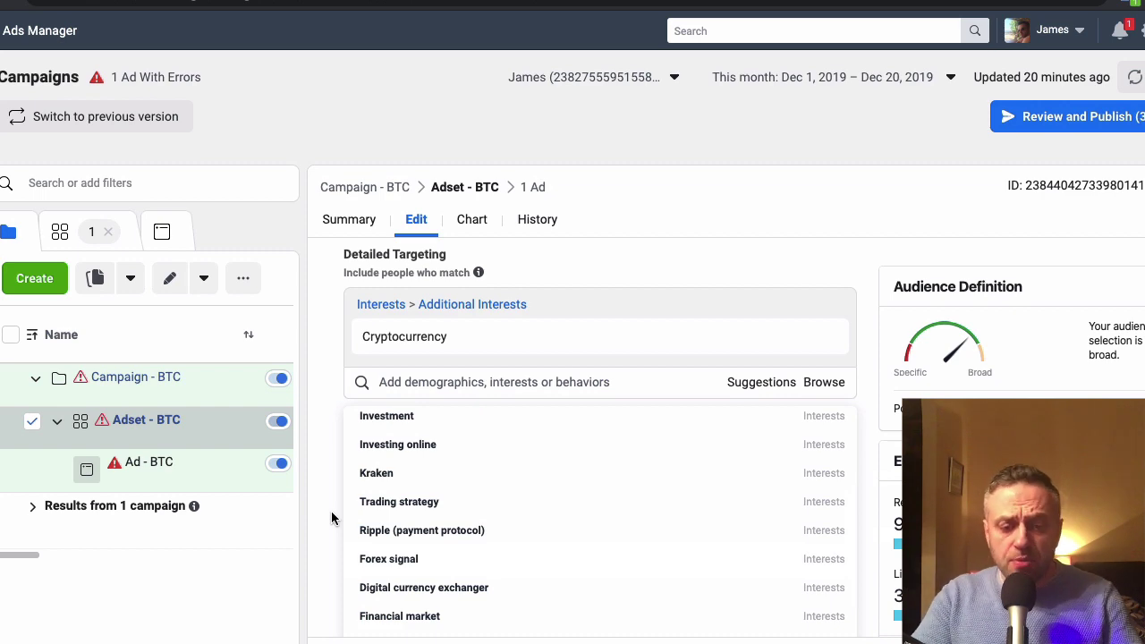
pyautogui.scroll(5, 331, 519)
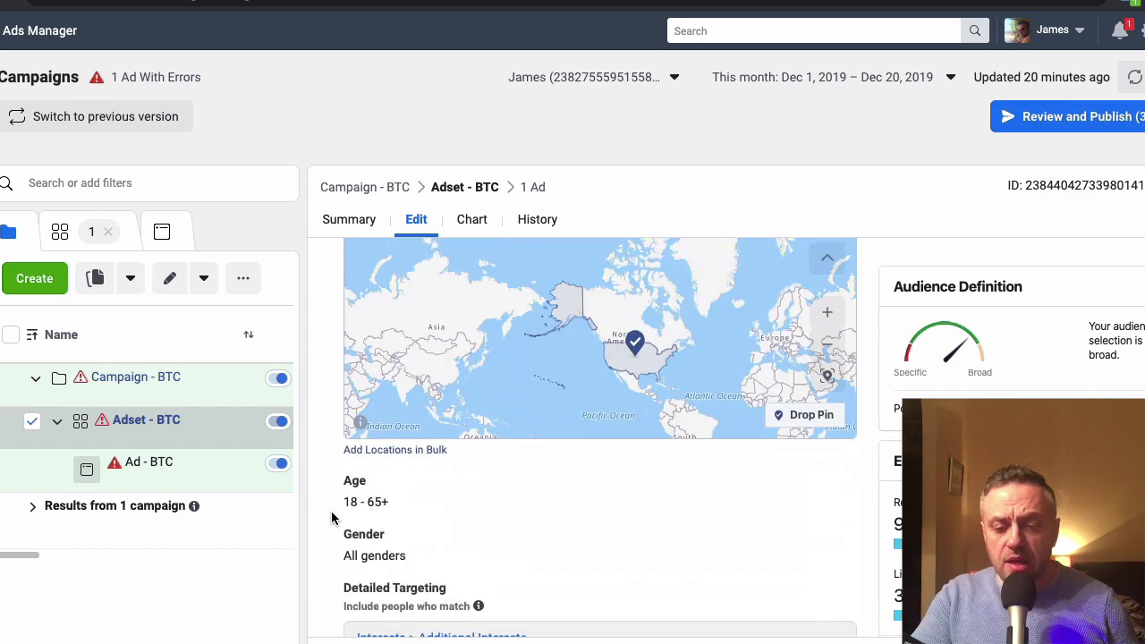
pyautogui.scroll(-6, 324, 529)
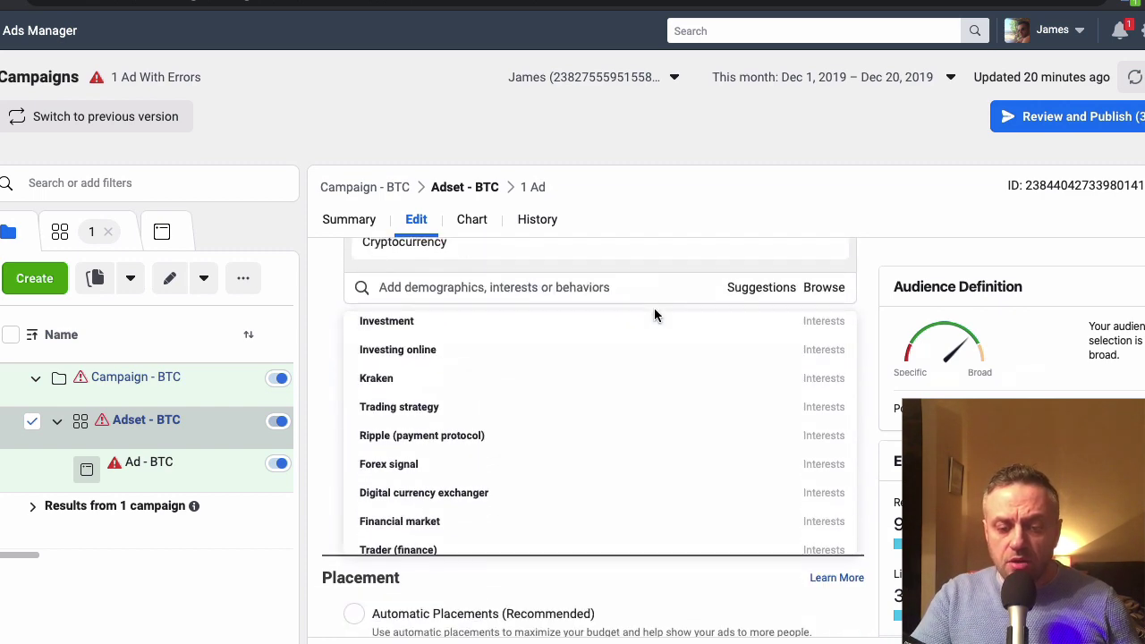
pyautogui.scroll(1, 314, 344)
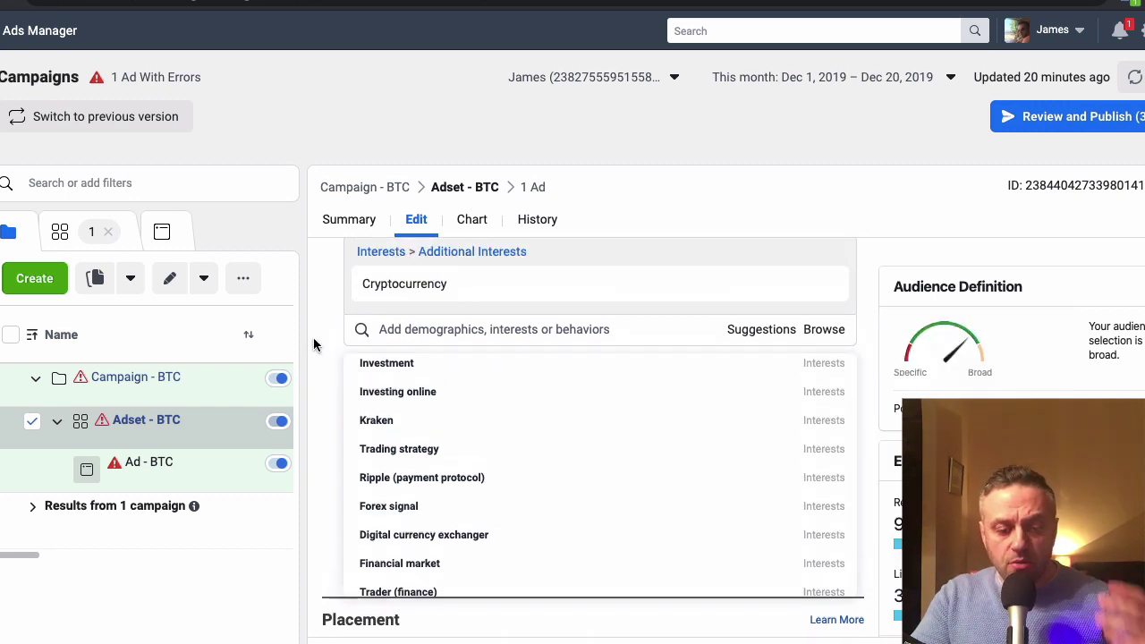
pyautogui.moveTo(478, 370)
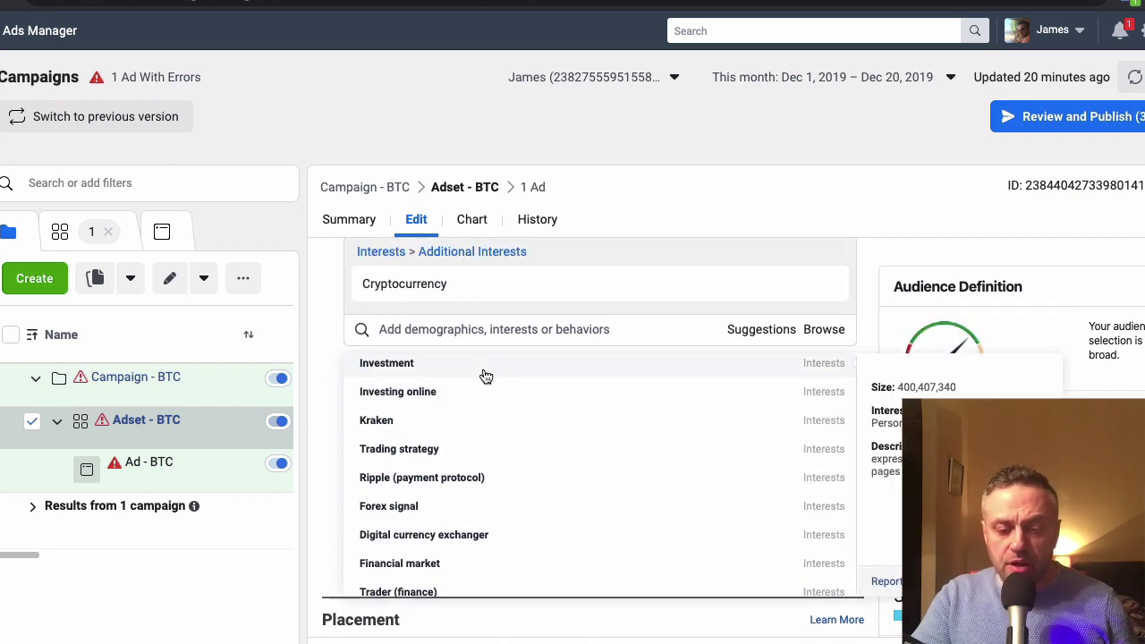
pyautogui.moveTo(486, 475)
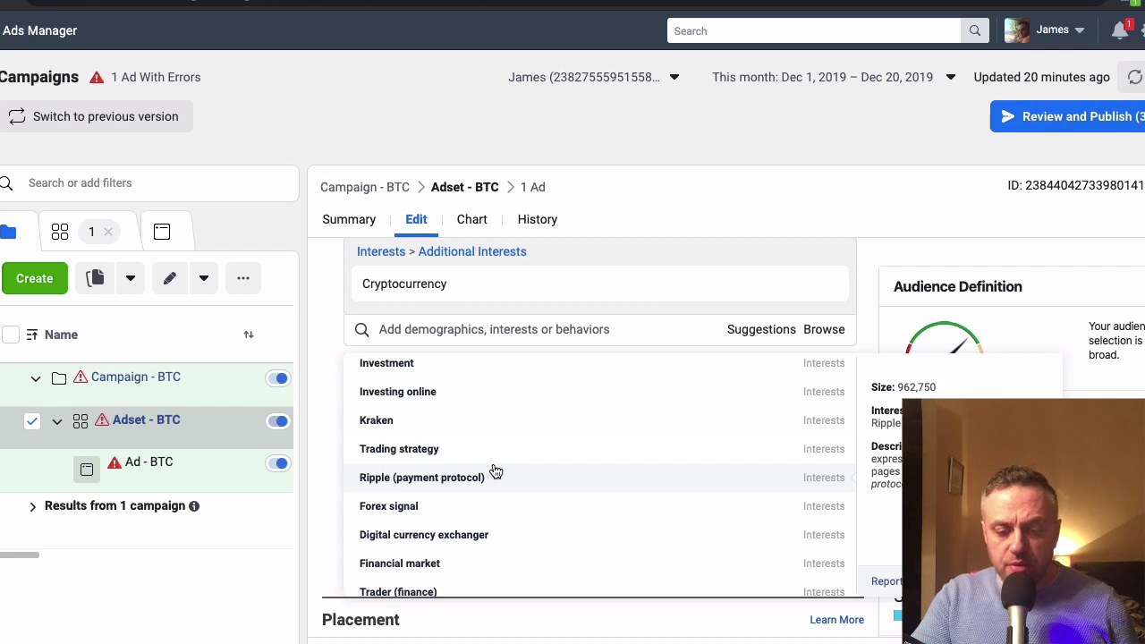
pyautogui.scroll(-4, 492, 540)
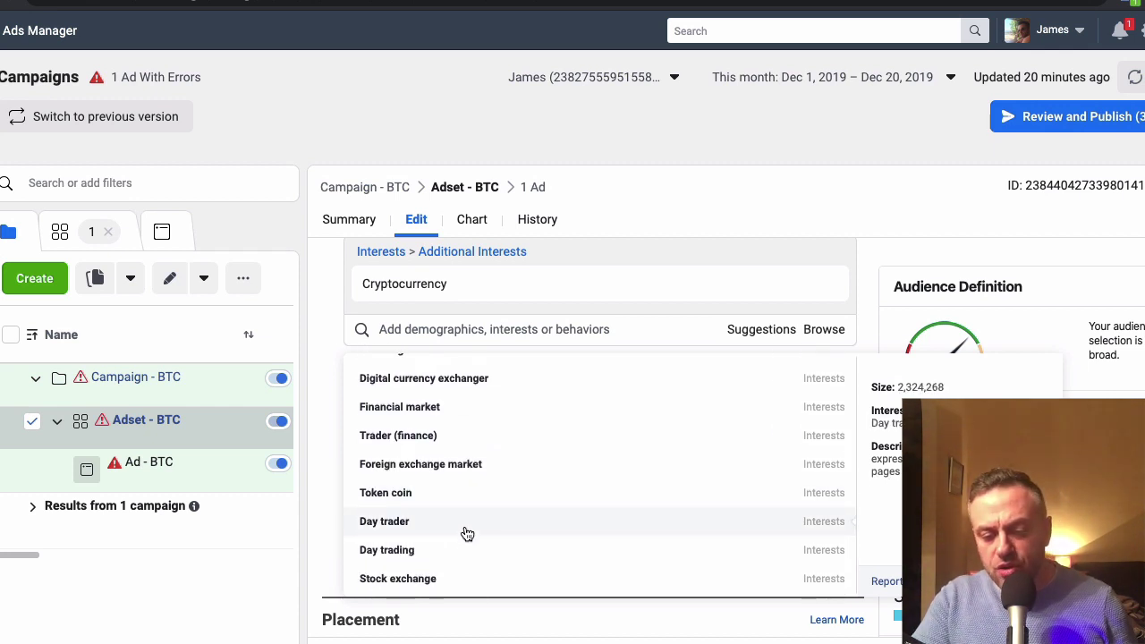
pyautogui.moveTo(478, 531)
pyautogui.scroll(3, 504, 498)
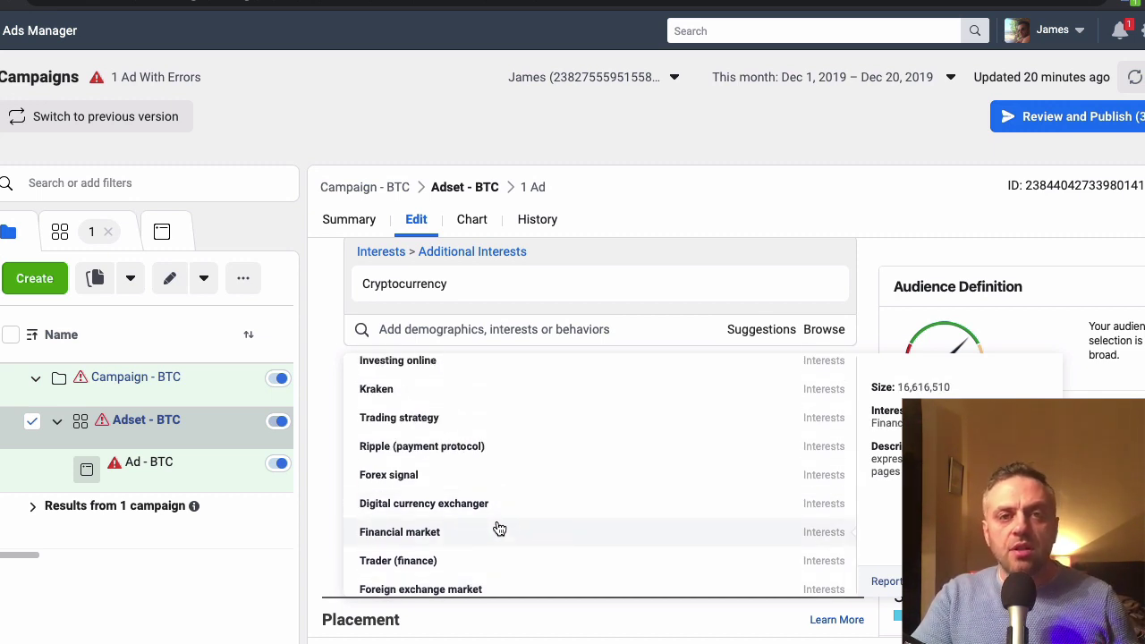
pyautogui.scroll(5, 499, 529)
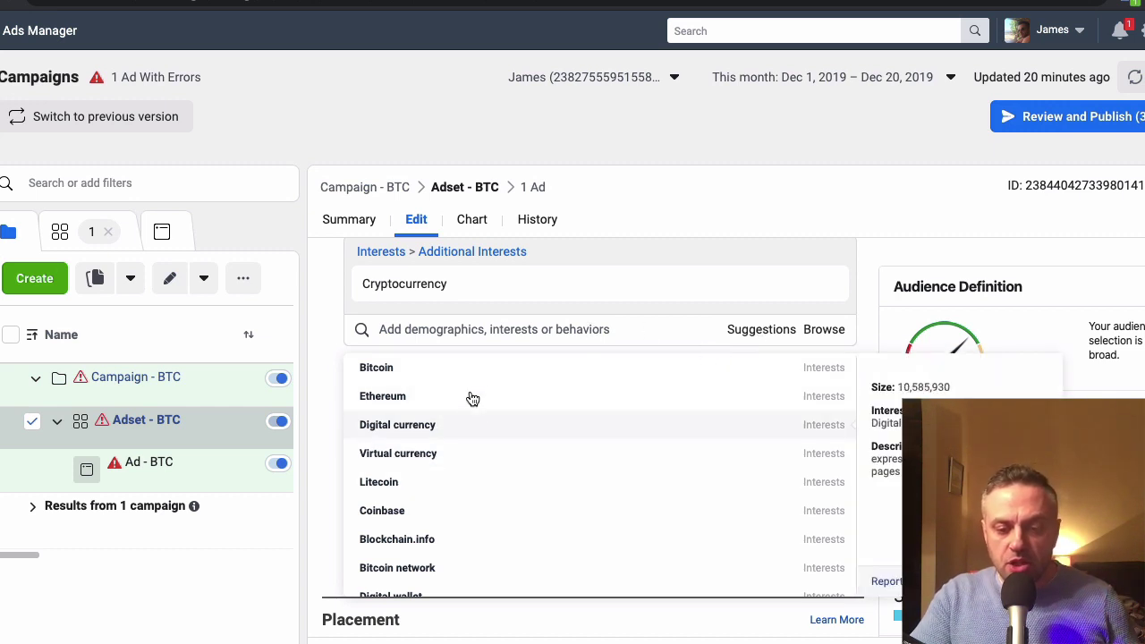
# Close the interest suggestions without adding any and open the Ad - BTC ad for editing.
pyautogui.click(333, 407)
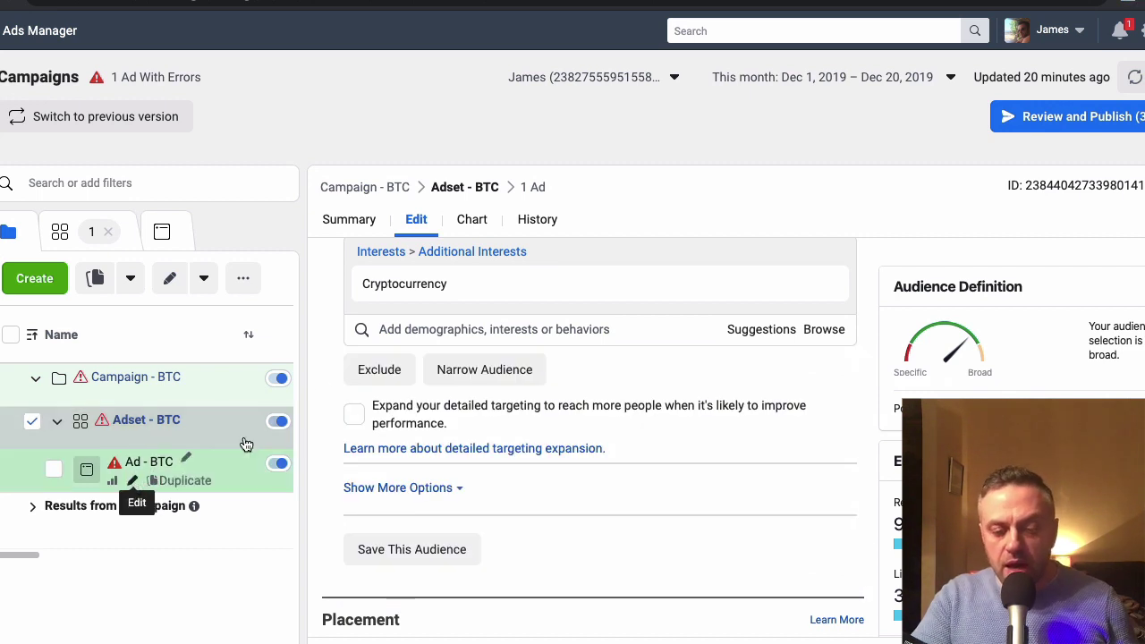
pyautogui.click(136, 484)
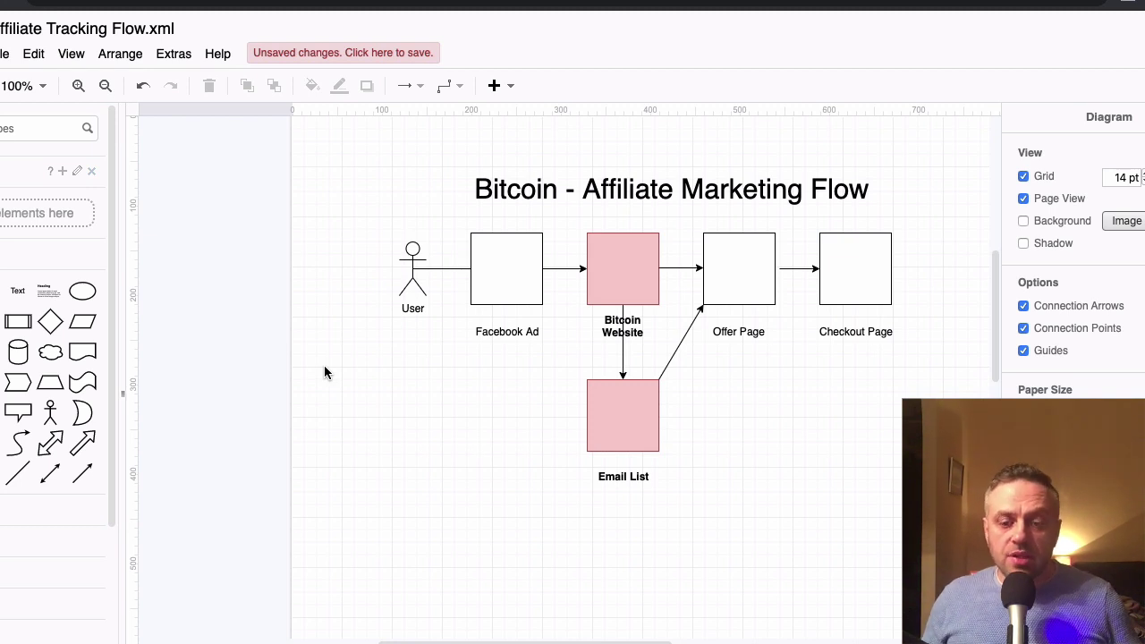
# In the Affiliate Tracking Flow diagram, duplicate the Facebook Ad box beside the Email List box and place a copy of its label inside it.
pyautogui.click(522, 274)
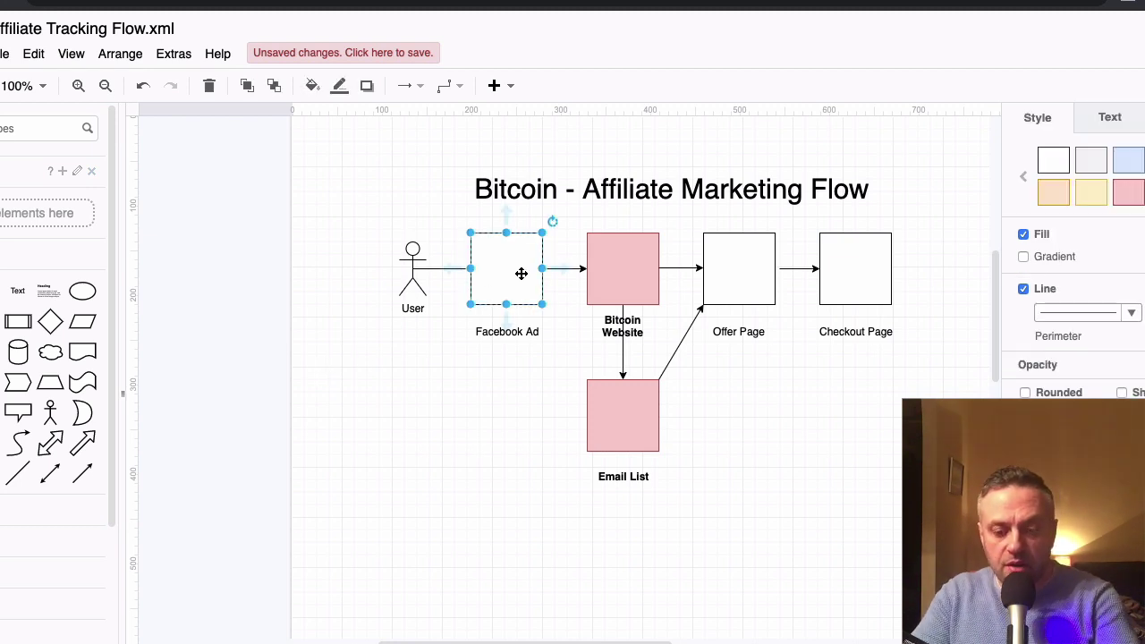
pyautogui.moveTo(522, 297); pyautogui.dragTo(512, 437)
pyautogui.moveTo(510, 329); pyautogui.dragTo(506, 412)
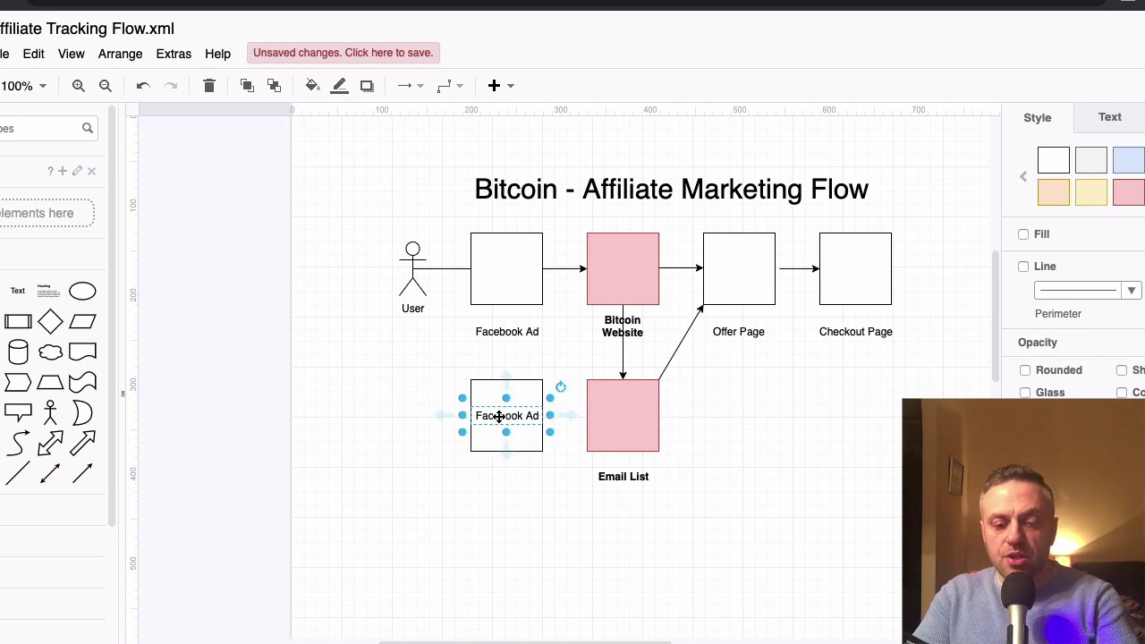